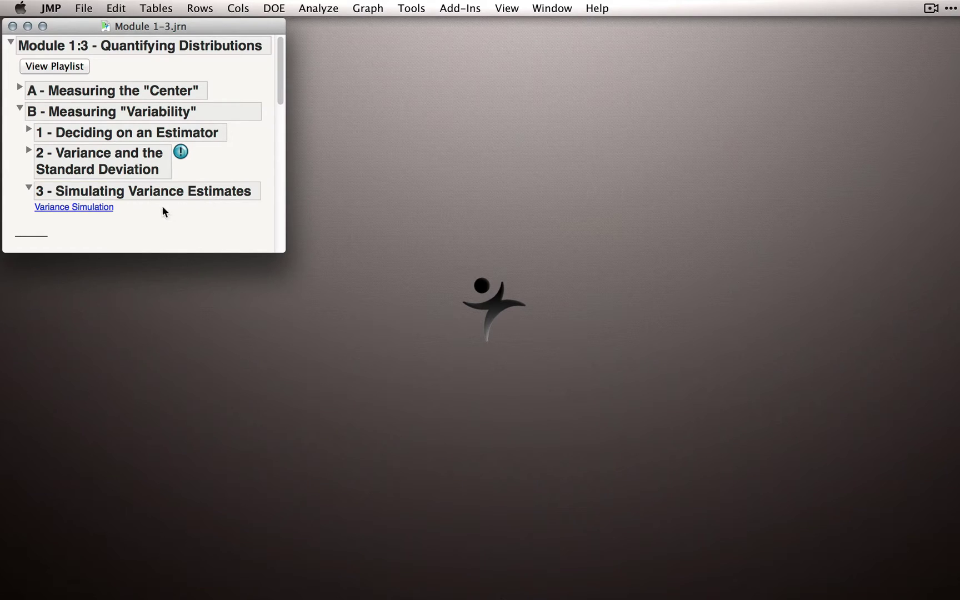
# Run the Variance Simulation with population mean 100, population standard deviation 15 and sample size 5.
pyautogui.click(107, 207)
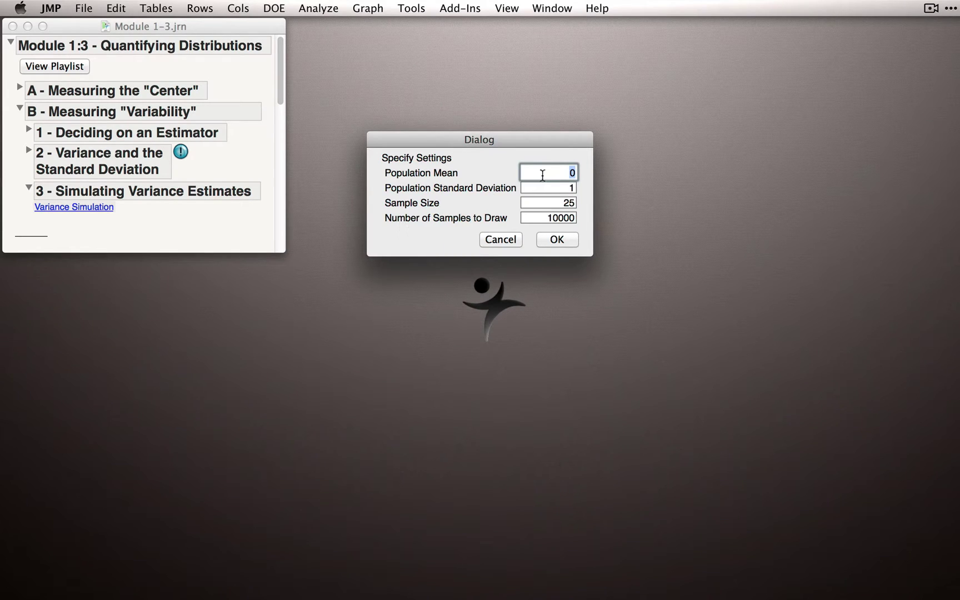
pyautogui.write('100')
pyautogui.press('Tab')
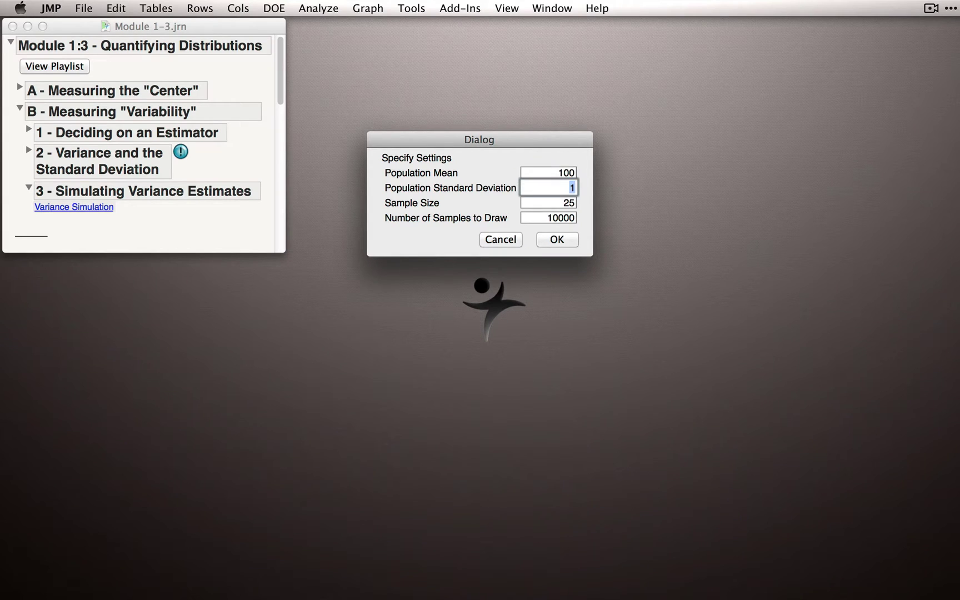
pyautogui.write('15')
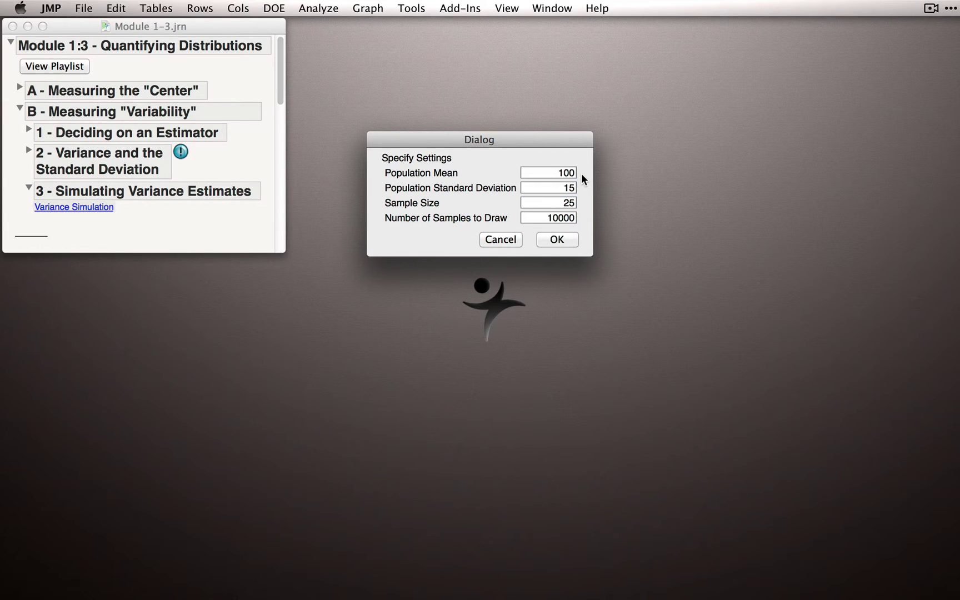
pyautogui.doubleClick(566, 203)
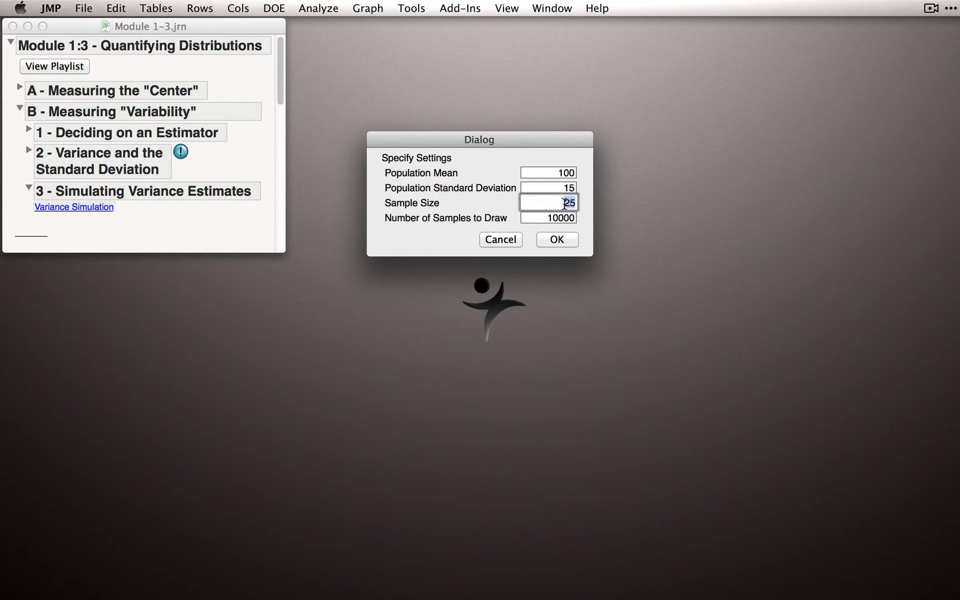
pyautogui.write('5')
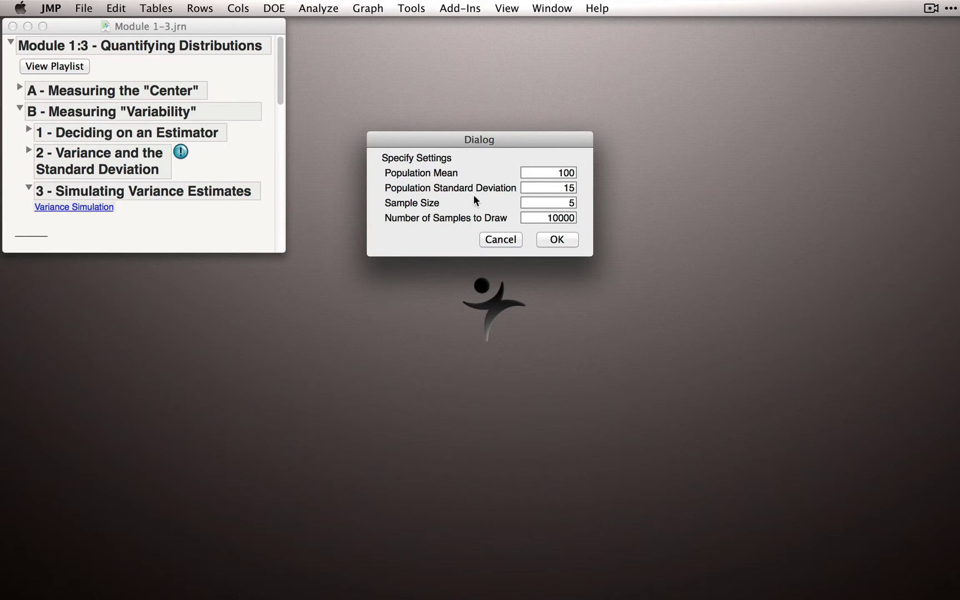
pyautogui.click(557, 239)
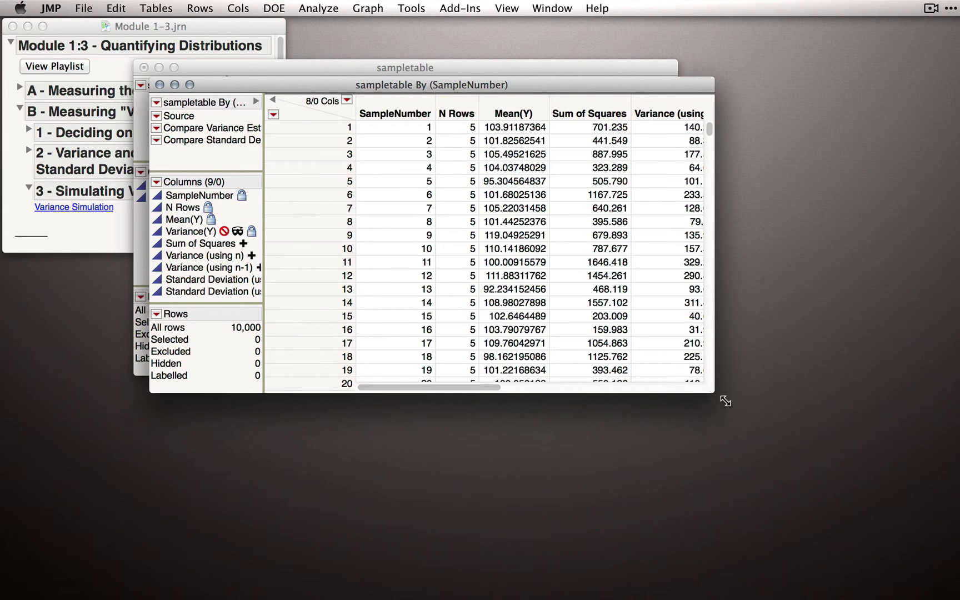
# Enlarge the sampletable By (SampleNumber) window and review its variance and standard deviation columns.
pyautogui.moveTo(725, 401); pyautogui.dragTo(878, 500)
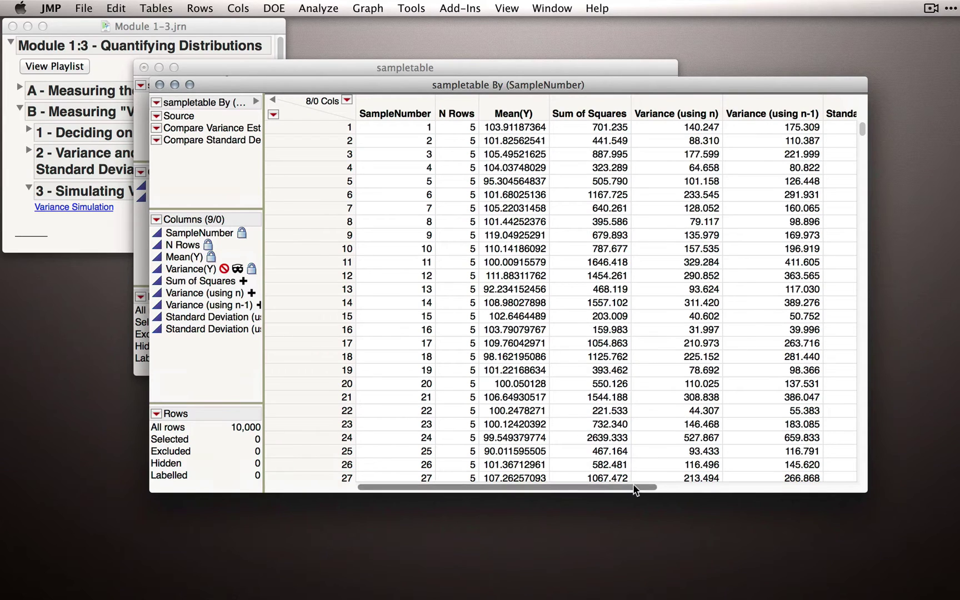
pyautogui.moveTo(642, 486); pyautogui.dragTo(818, 499)
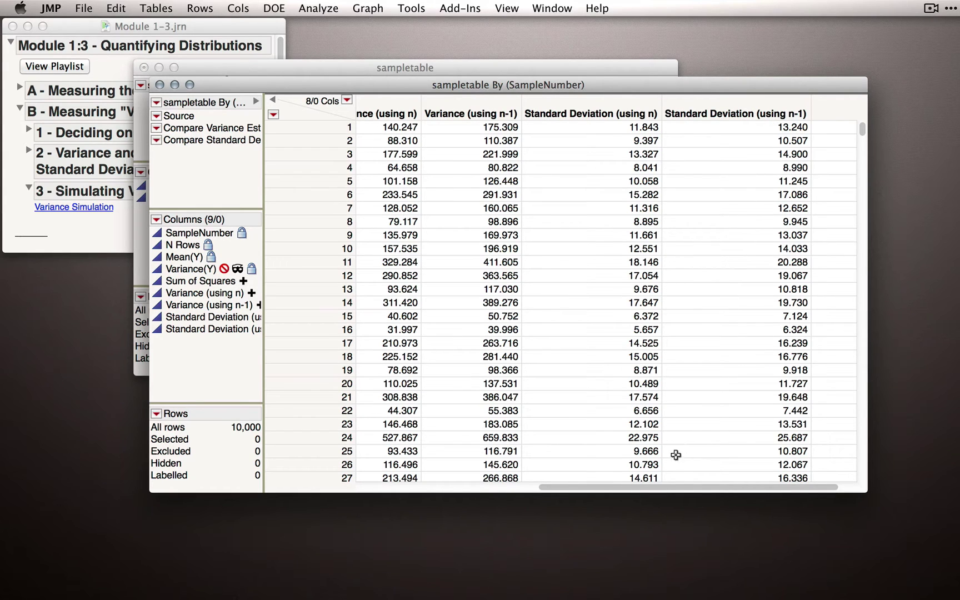
pyautogui.moveTo(666, 493); pyautogui.dragTo(505, 511)
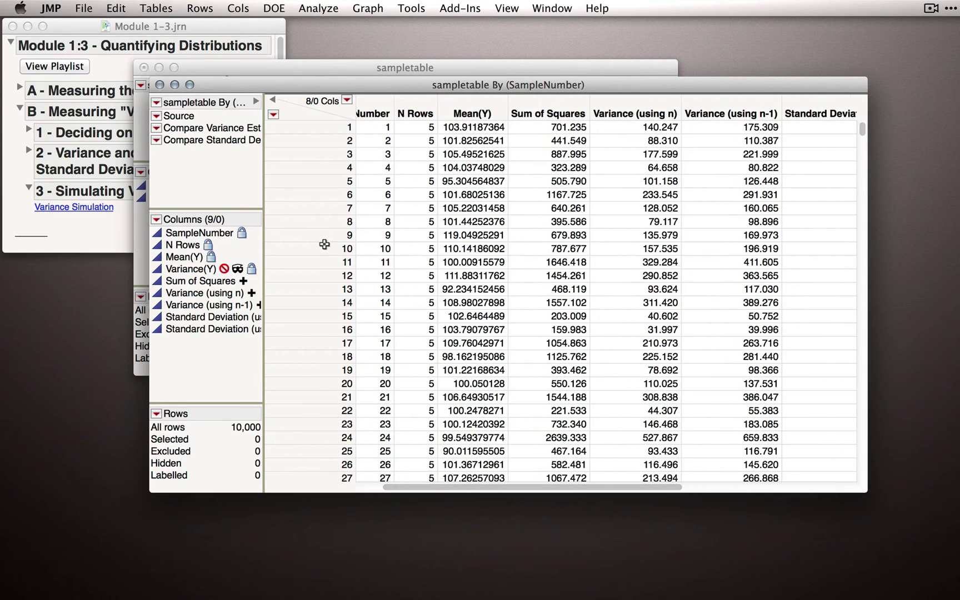
# Run the variance comparison script saved in the by-sample table and move its distribution report higher on the desktop.
pyautogui.click(156, 128)
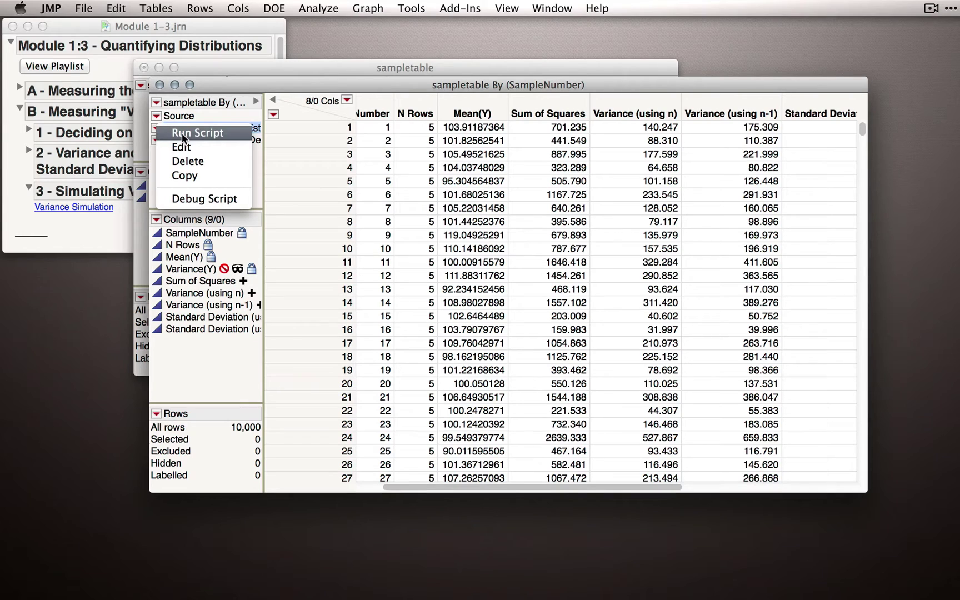
pyautogui.click(218, 132)
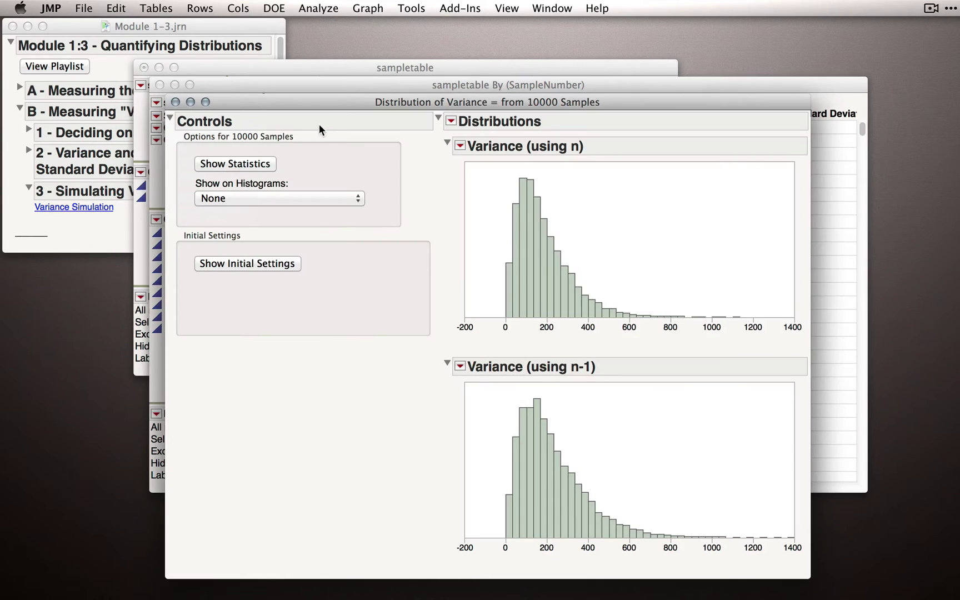
pyautogui.moveTo(320, 103); pyautogui.dragTo(318, 53)
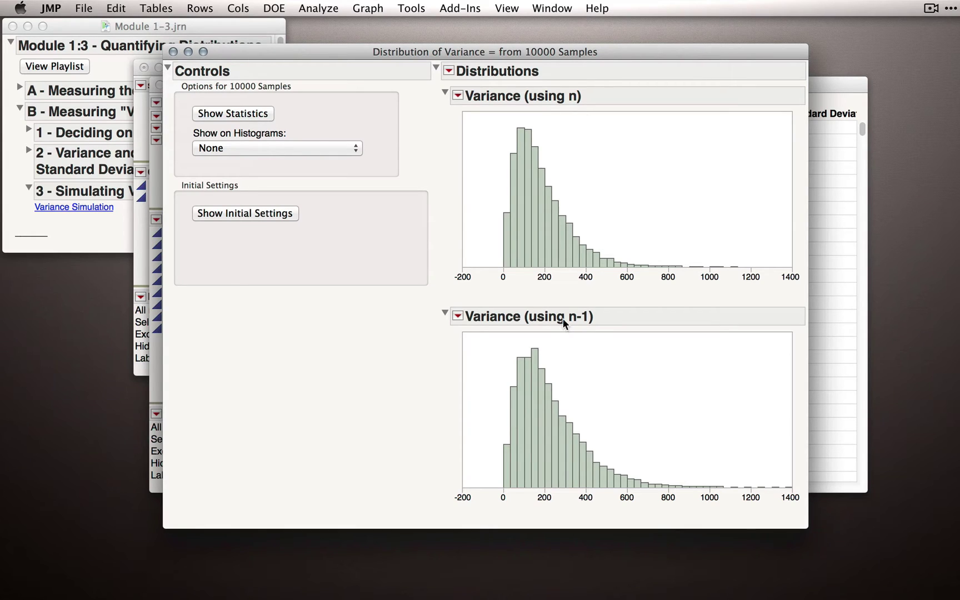
# Examine the lowest and upper-tail bars of the Variance (using n) histogram, checking the lowest bar's selected samples in the by-sample table.
pyautogui.click(507, 252)
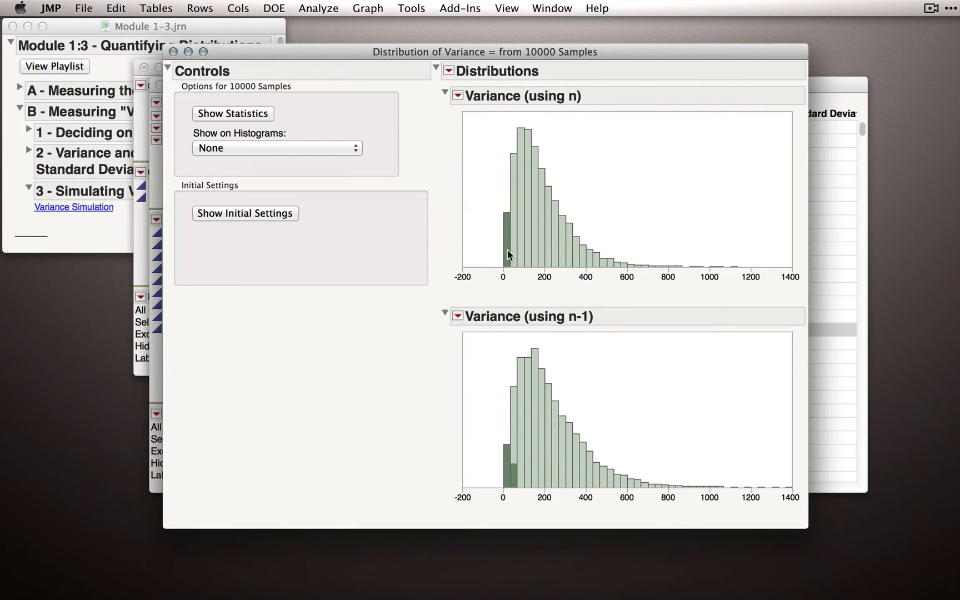
pyautogui.click(829, 91)
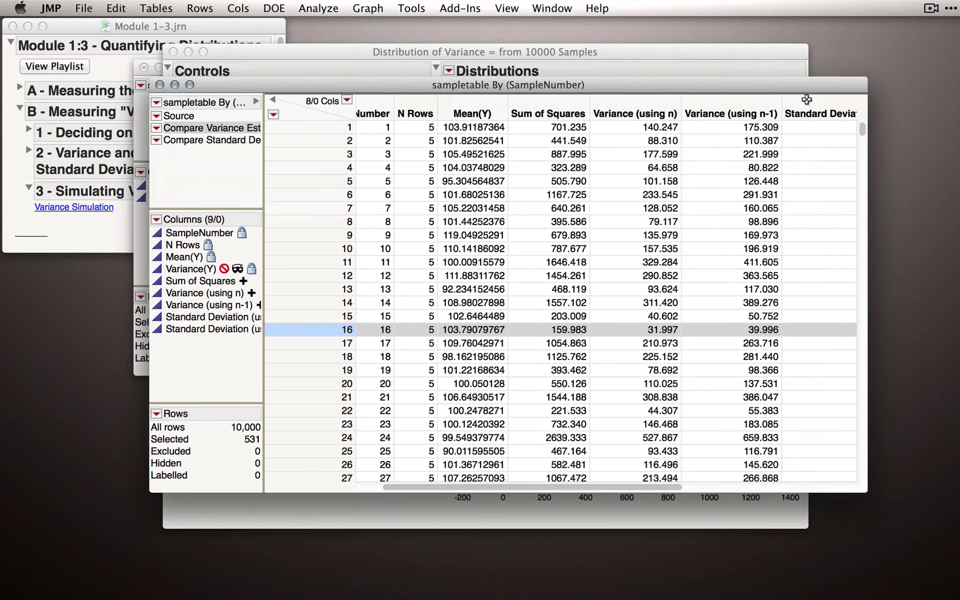
pyautogui.scroll(-3, 541, 315)
pyautogui.scroll(-6, 544, 316)
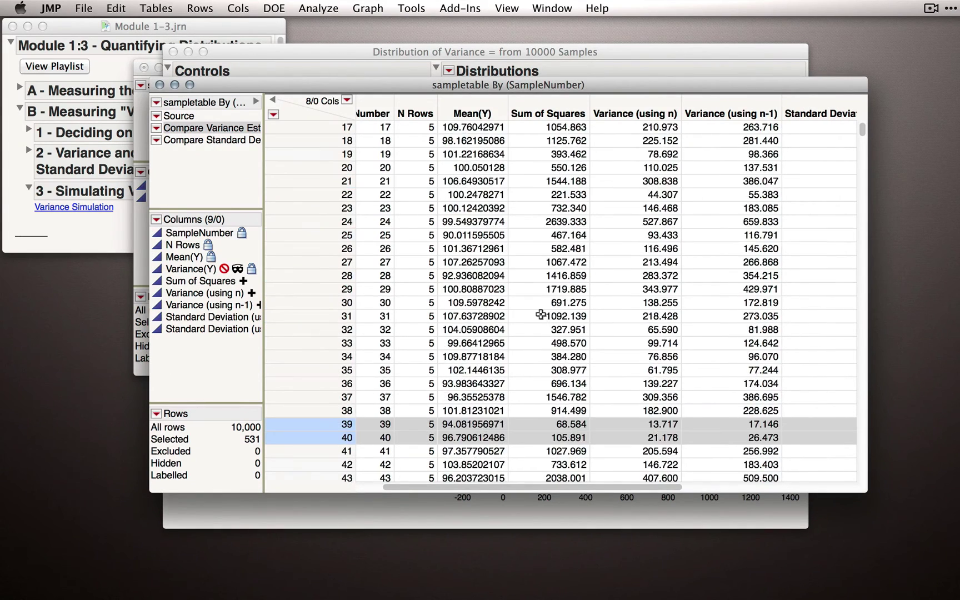
pyautogui.moveTo(539, 89); pyautogui.dragTo(535, 183)
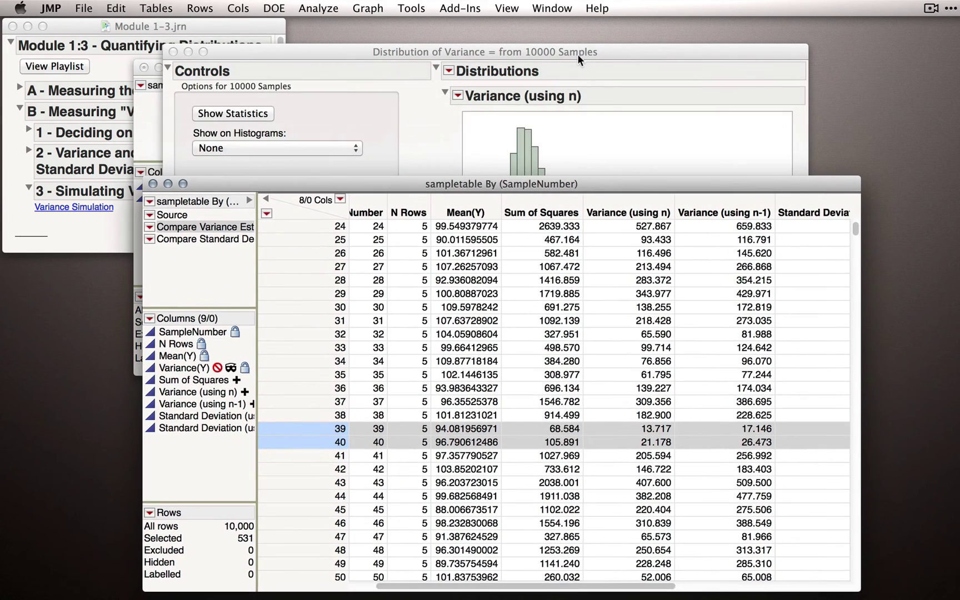
pyautogui.click(578, 54)
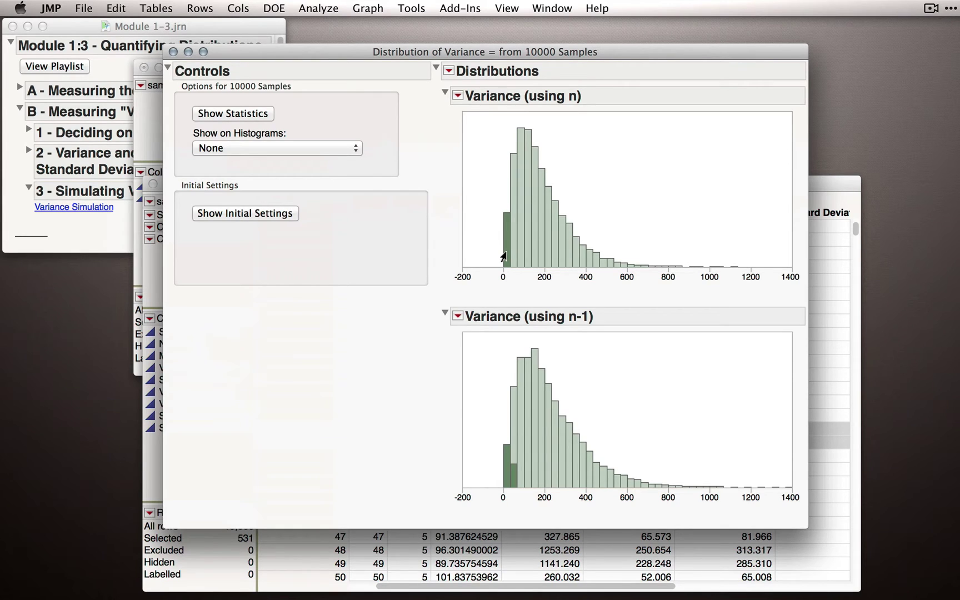
pyautogui.moveTo(645, 253); pyautogui.dragTo(740, 272)
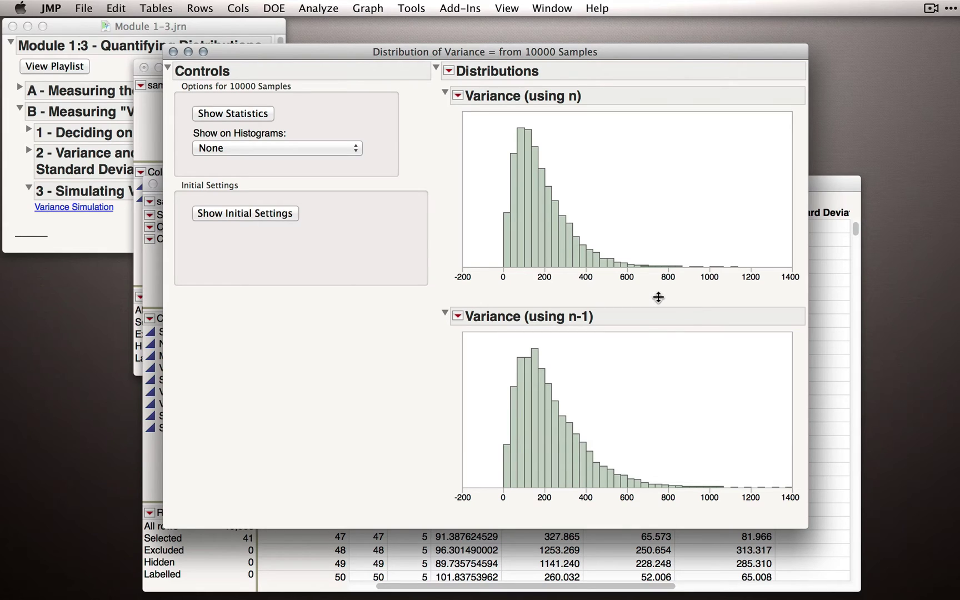
pyautogui.click(639, 225)
# Show the initial settings and mark both the observed average variance and the true population variance on the histograms.
pyautogui.click(233, 218)
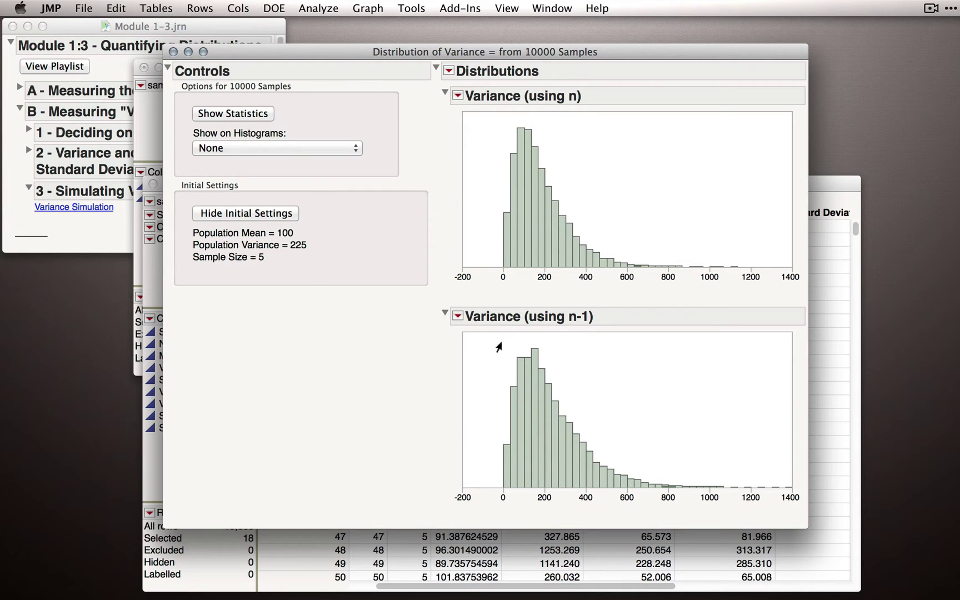
pyautogui.click(258, 149)
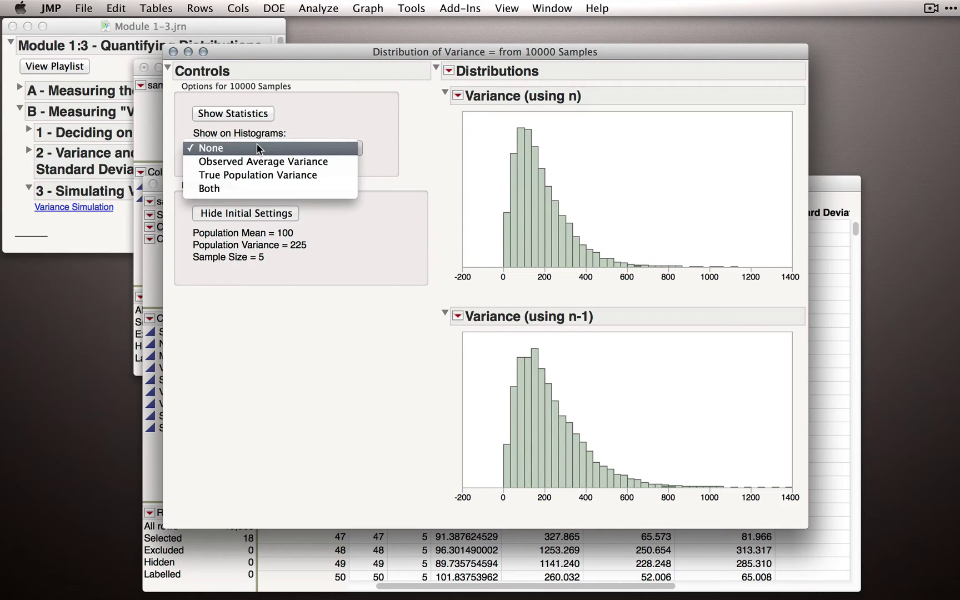
pyautogui.click(276, 166)
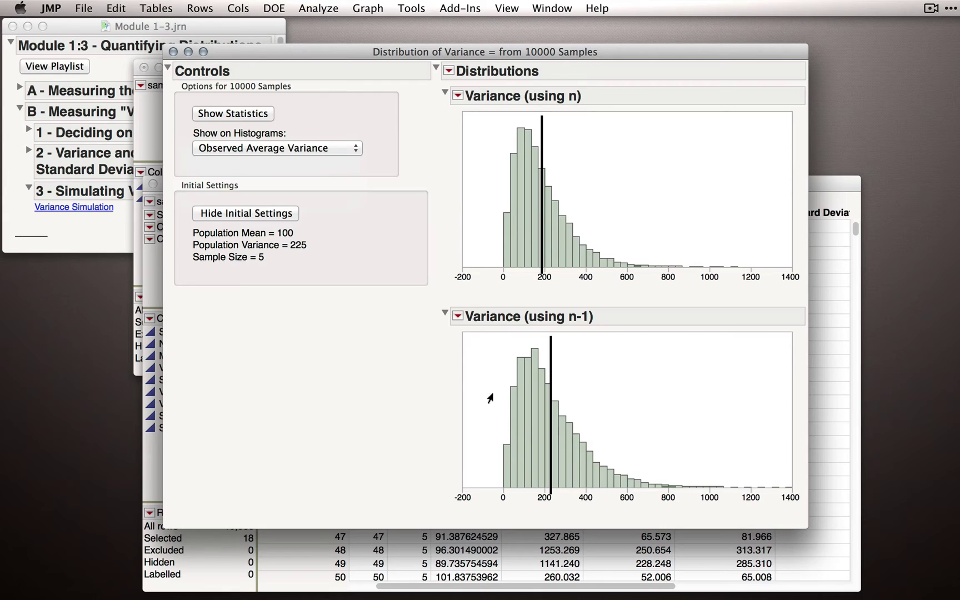
pyautogui.click(247, 149)
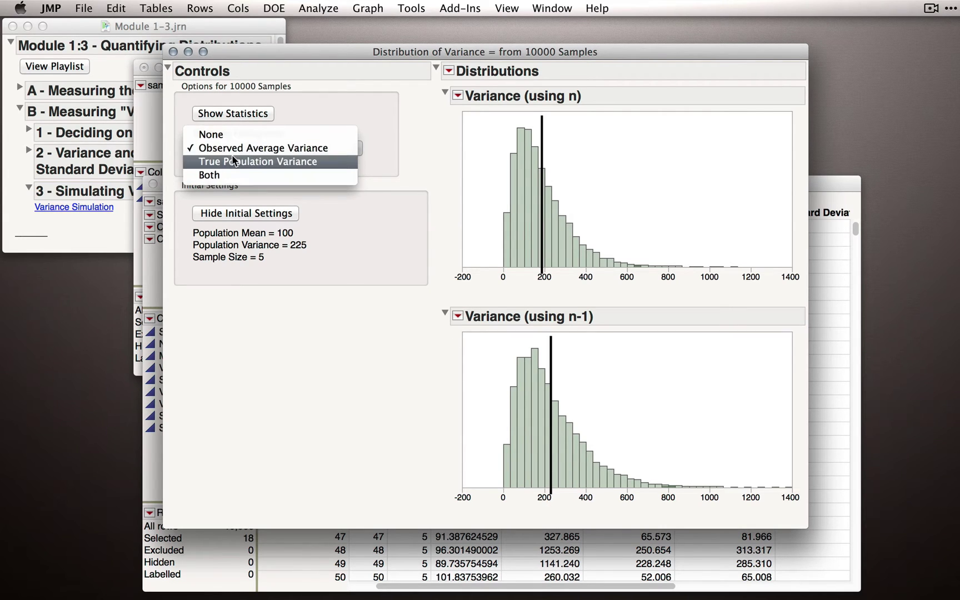
pyautogui.click(294, 169)
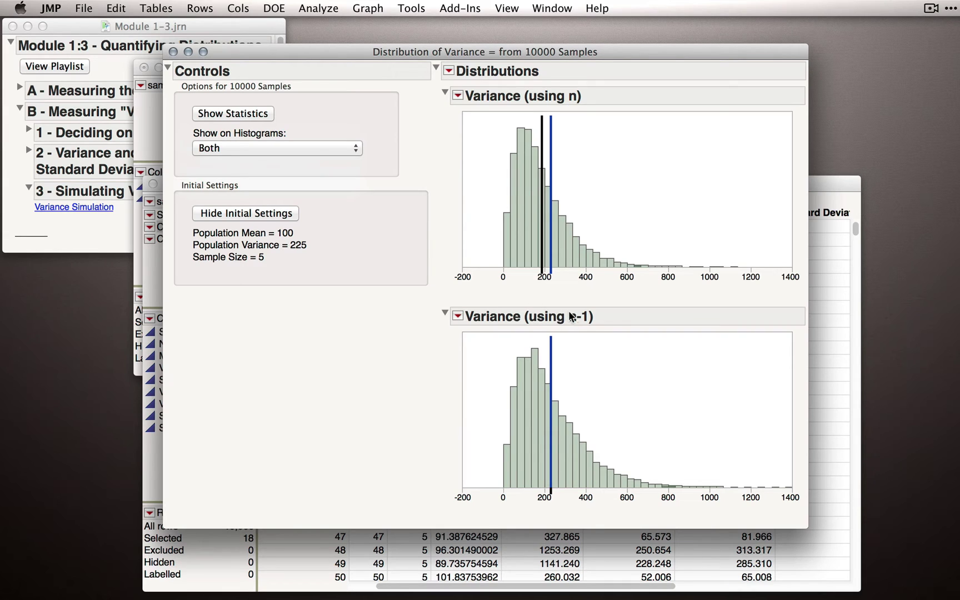
# Compare row 33's sum of squares with its Variance (using n) and Variance (using n-1) values in the by-sample table.
pyautogui.click(830, 187)
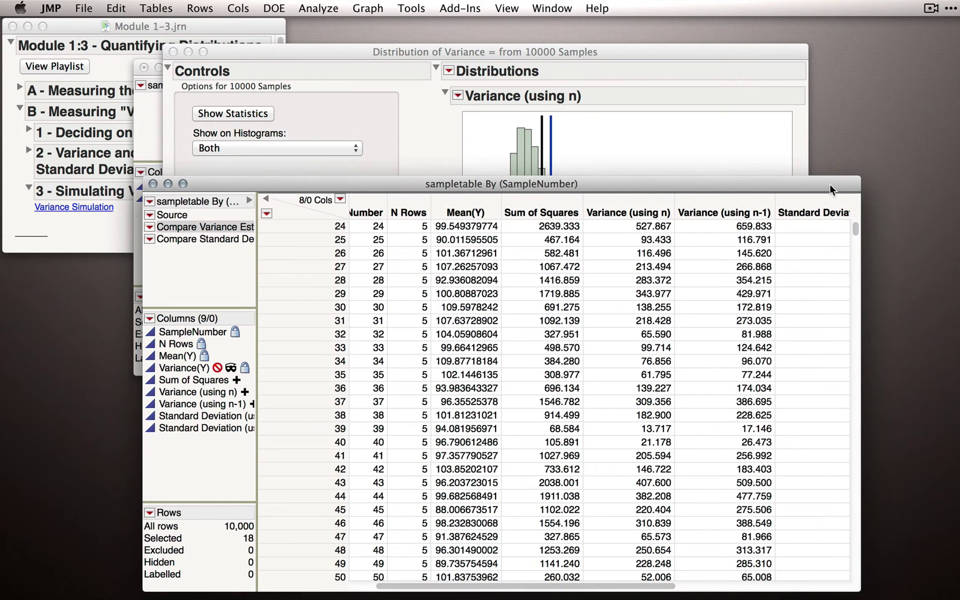
pyautogui.click(551, 227)
pyautogui.click(549, 307)
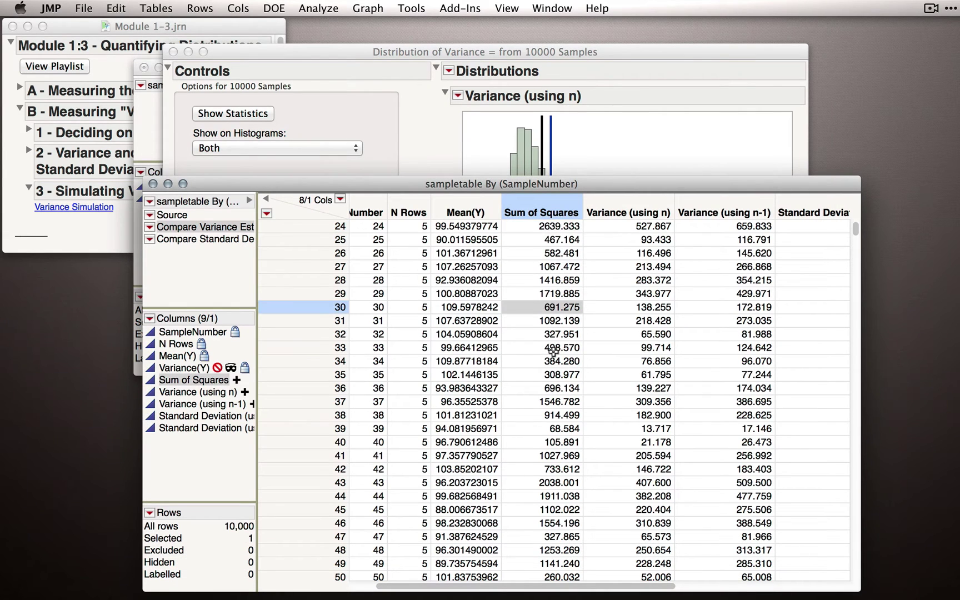
pyautogui.click(553, 348)
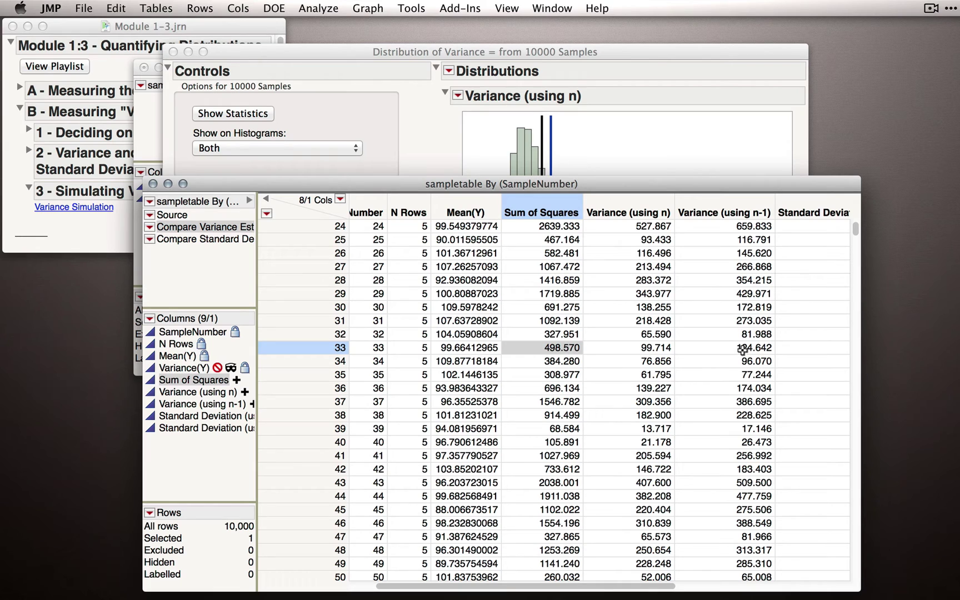
pyautogui.click(721, 348)
pyautogui.keyDown('shift'); pyautogui.click(659, 347); pyautogui.keyUp('shift')
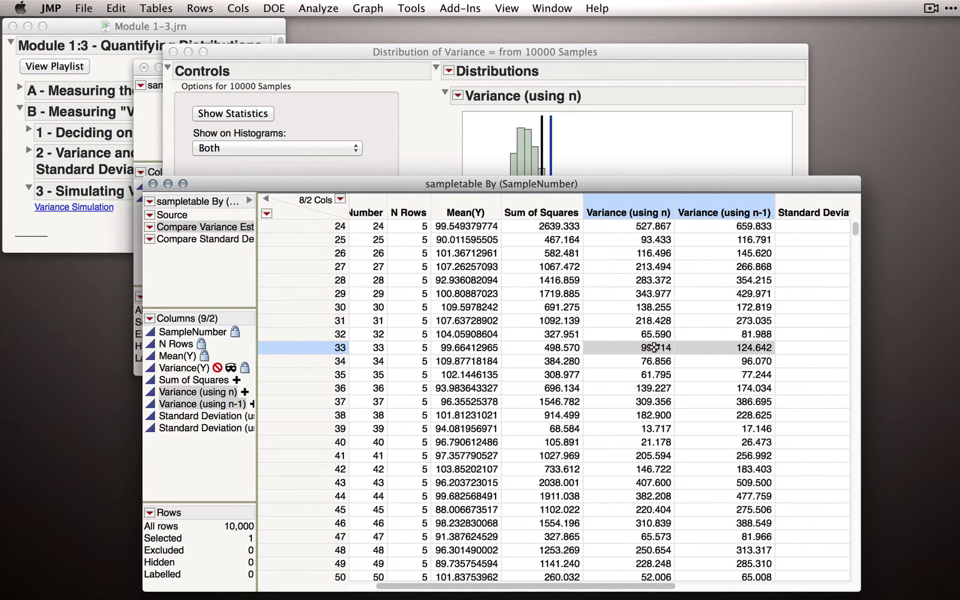
pyautogui.click(618, 52)
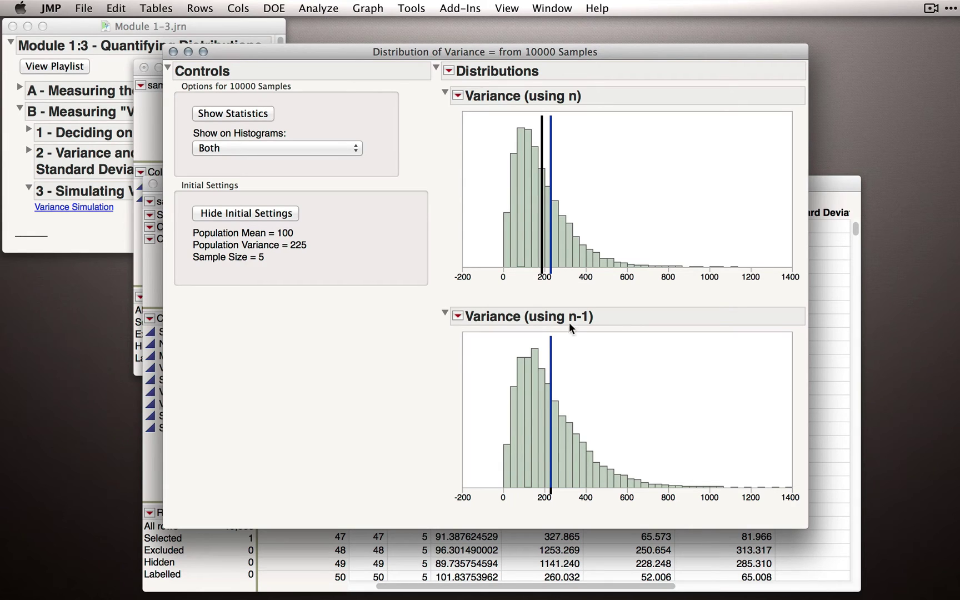
# Highlight the low and upper-range bars of the Variance (using n-1) histogram, clear the selection, and show the summary statistics.
pyautogui.click(506, 462)
pyautogui.moveTo(610, 457); pyautogui.dragTo(754, 475)
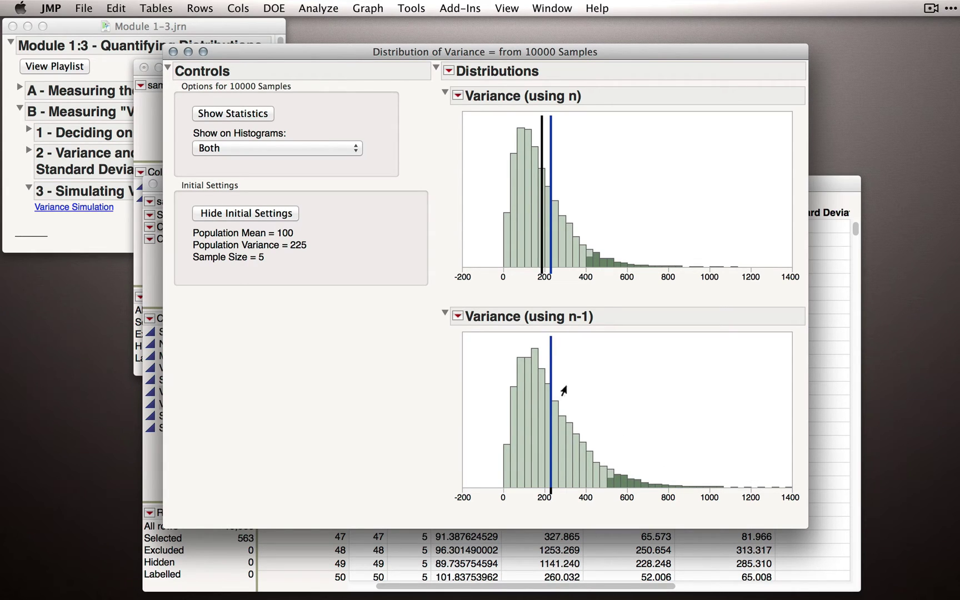
pyautogui.moveTo(550, 377); pyautogui.dragTo(797, 495)
pyautogui.moveTo(486, 341); pyautogui.dragTo(491, 415)
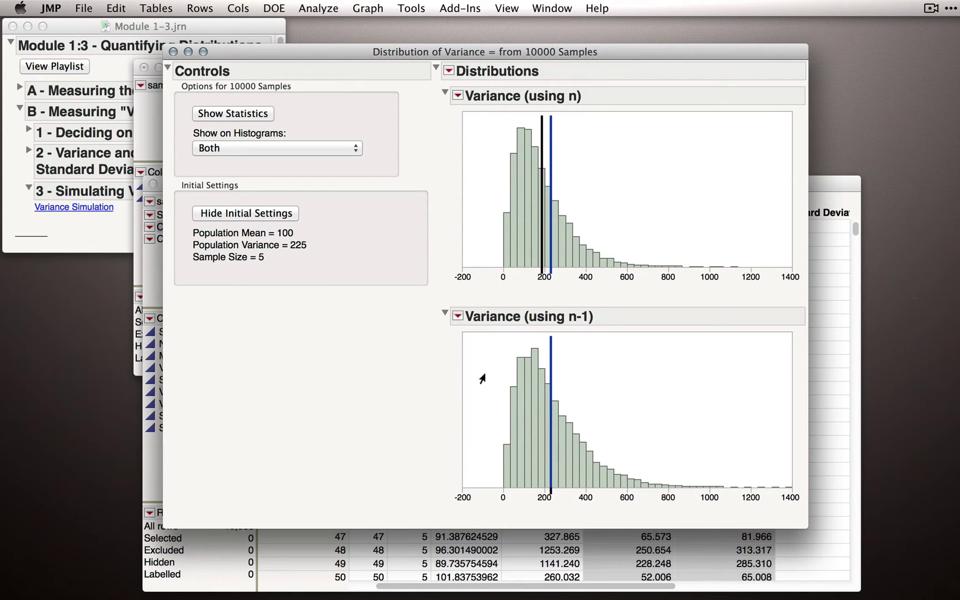
pyautogui.click(230, 115)
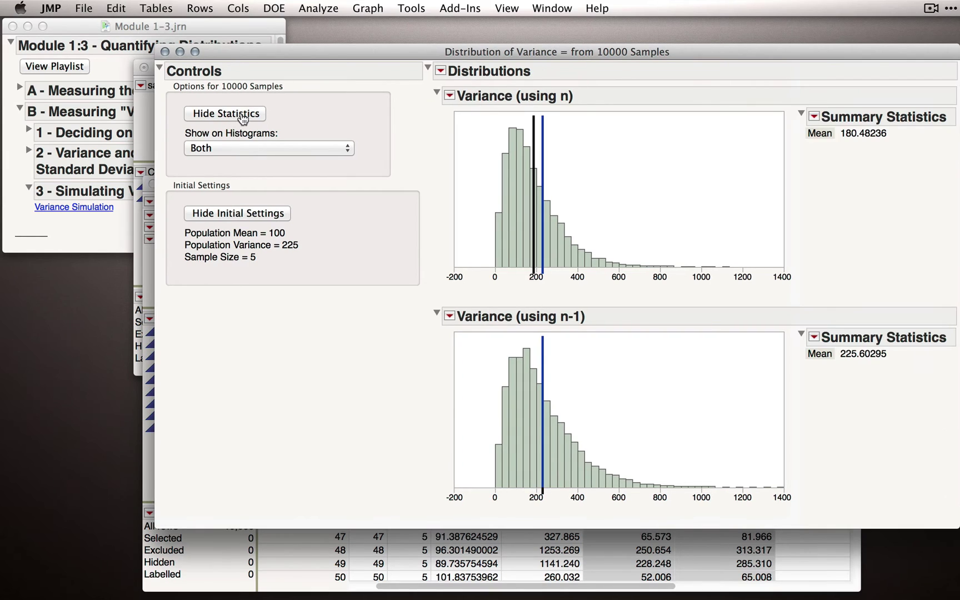
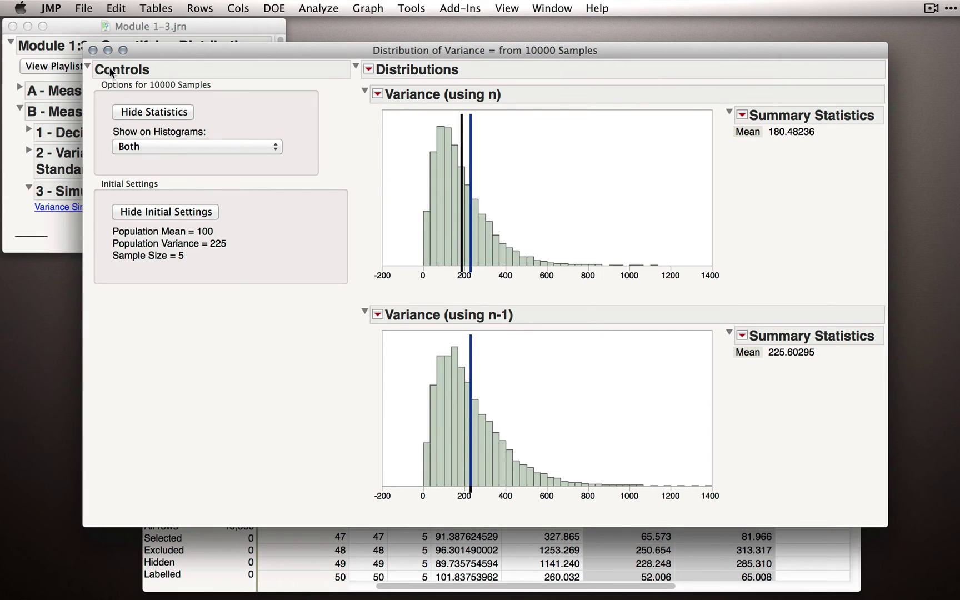
# Close the variance distribution report, the by-sample table and sampletable without saving changes.
pyautogui.click(93, 50)
pyautogui.click(153, 184)
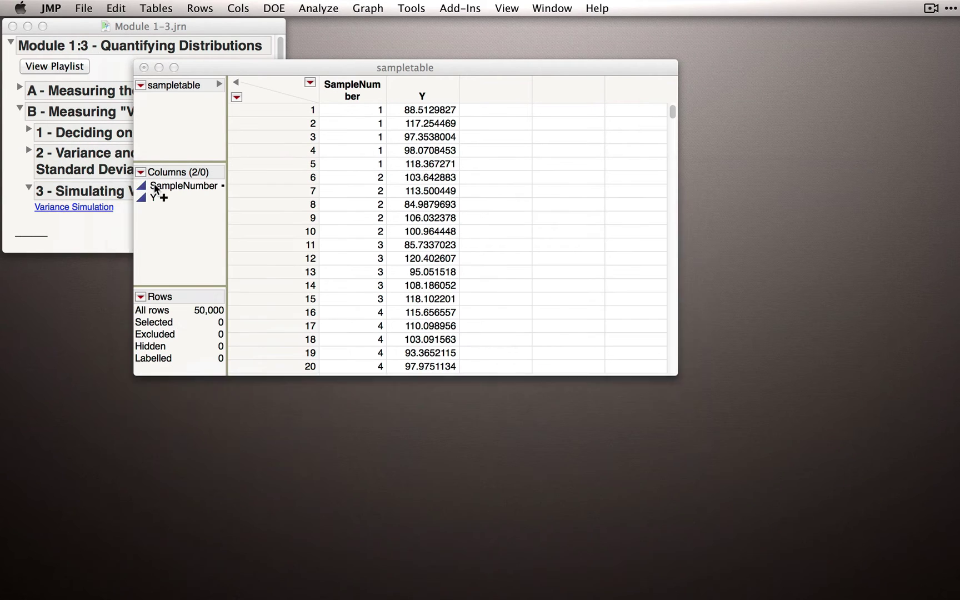
pyautogui.click(143, 67)
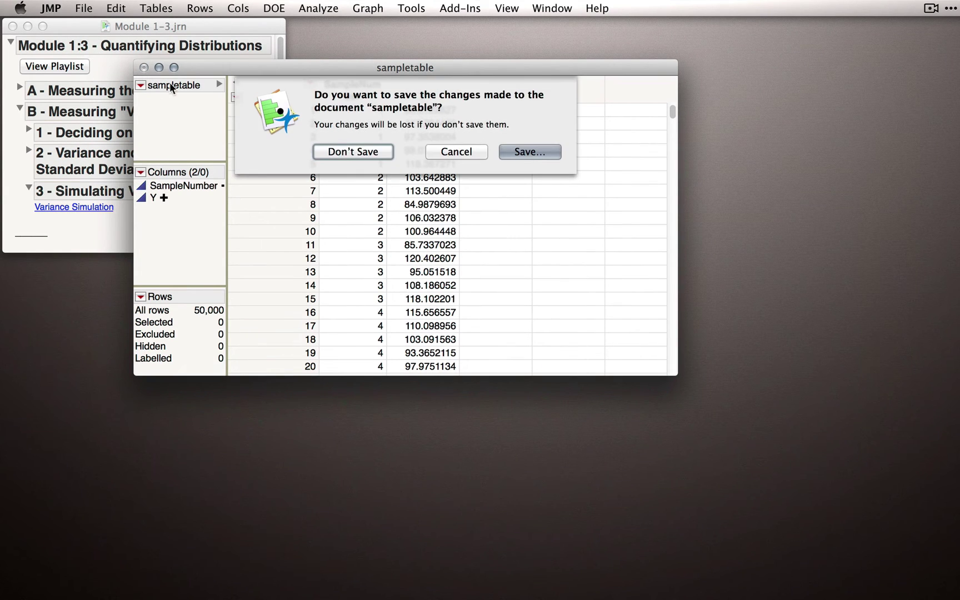
pyautogui.click(337, 151)
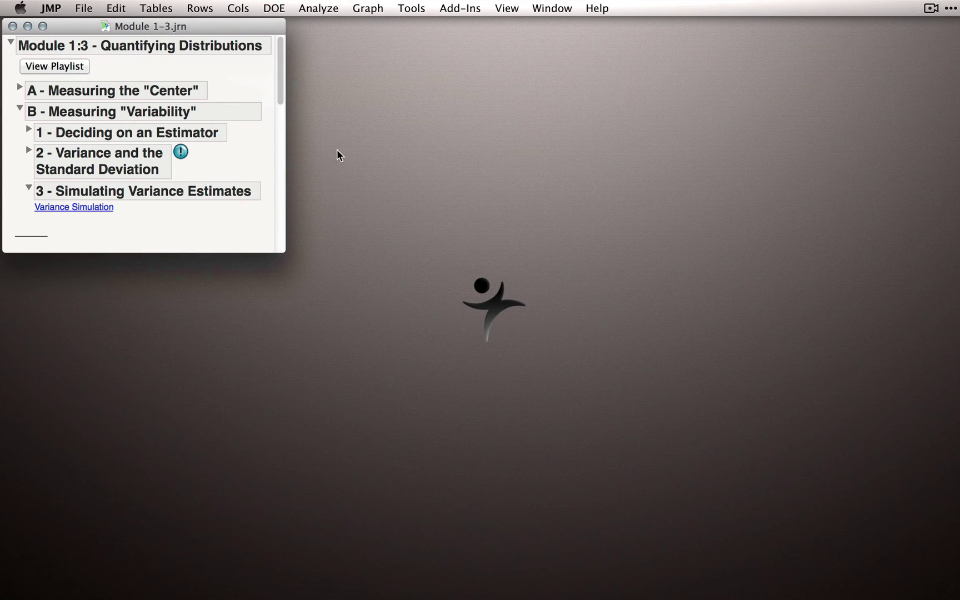
# Run the Variance Simulation with population mean 100, population standard deviation 15 and sample size 60.
pyautogui.click(100, 207)
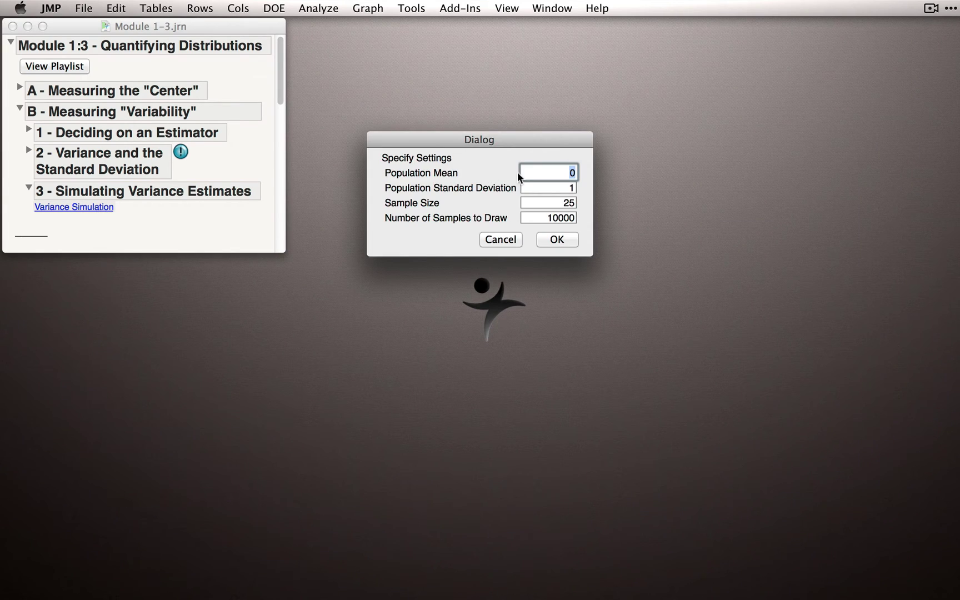
pyautogui.write('100')
pyautogui.press('Tab')
pyautogui.write('15')
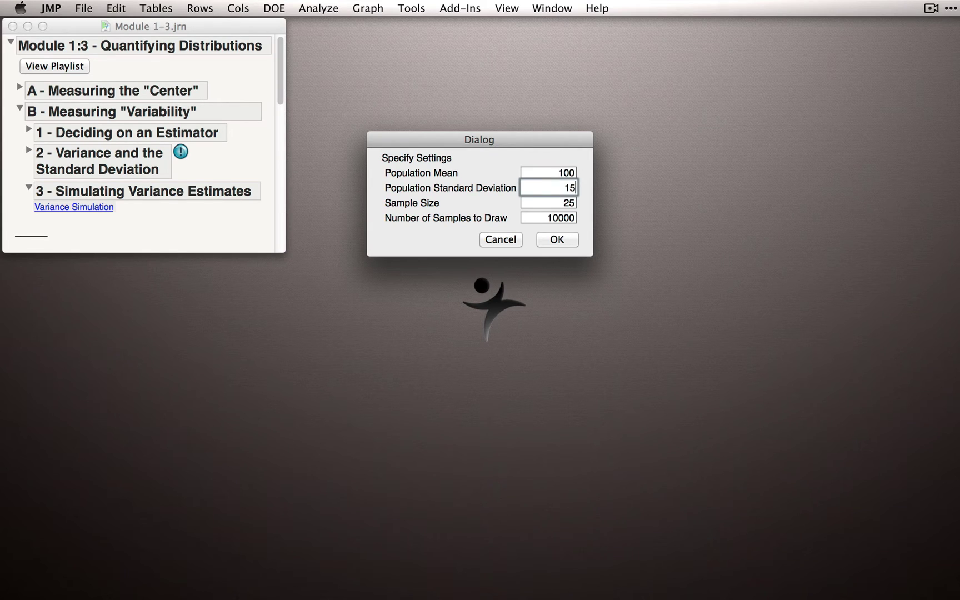
pyautogui.press('Tab')
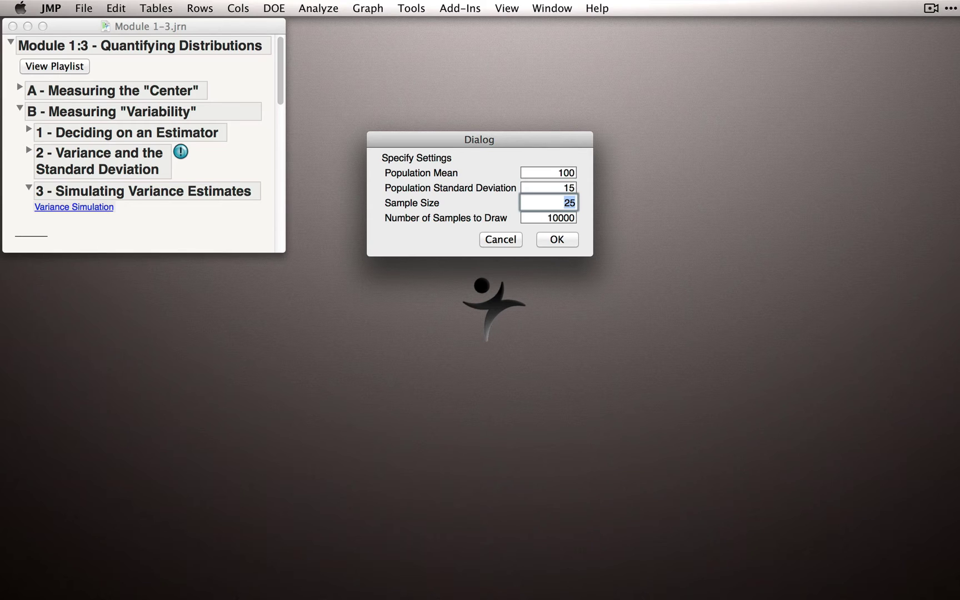
pyautogui.write('60')
pyautogui.click(567, 237)
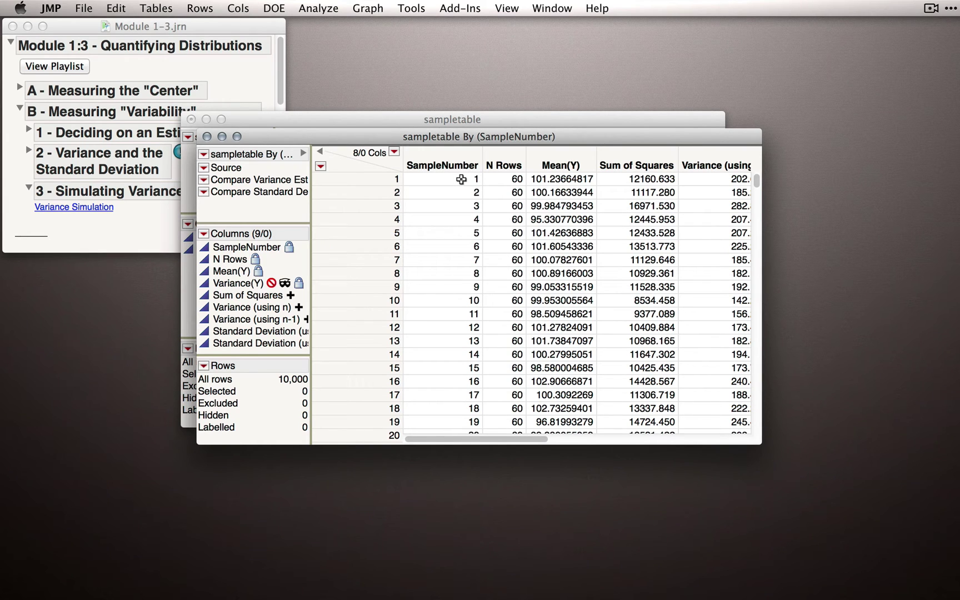
# Select row 1's two variance values in the widened by-sample table, and run its variance comparison script.
pyautogui.moveTo(760, 443); pyautogui.dragTo(916, 500)
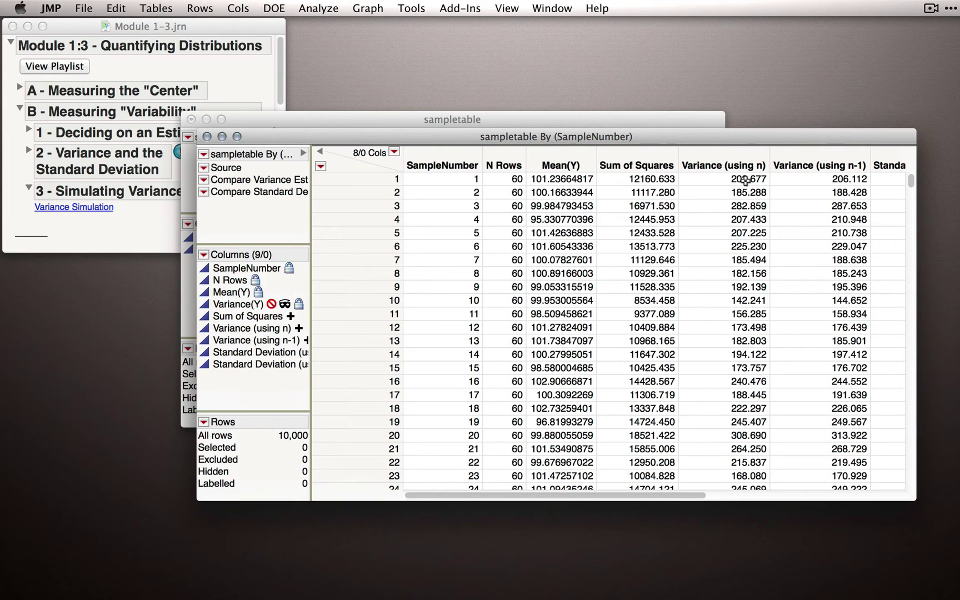
pyautogui.moveTo(745, 181); pyautogui.dragTo(822, 179)
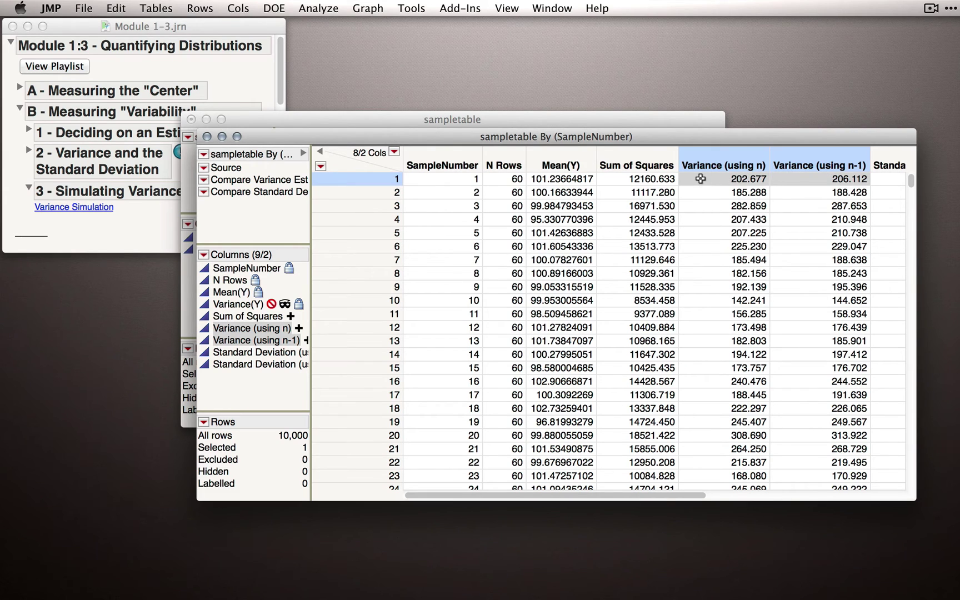
pyautogui.click(204, 181)
pyautogui.click(215, 188)
pyautogui.moveTo(312, 122); pyautogui.dragTo(279, 57)
# Mark both the observed average and true population variance on the histograms, and show the summary statistics.
pyautogui.click(262, 152)
pyautogui.click(266, 192)
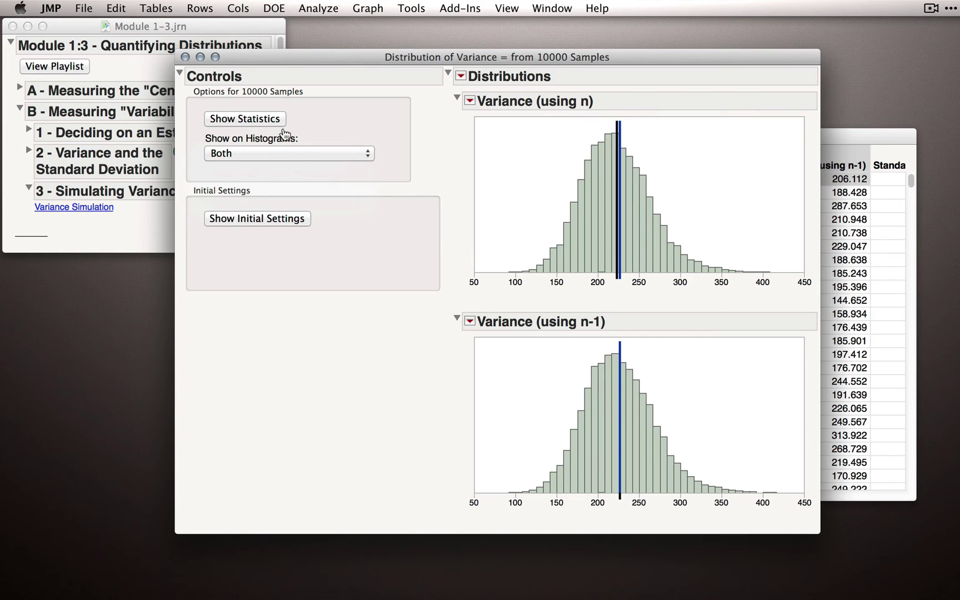
pyautogui.click(258, 119)
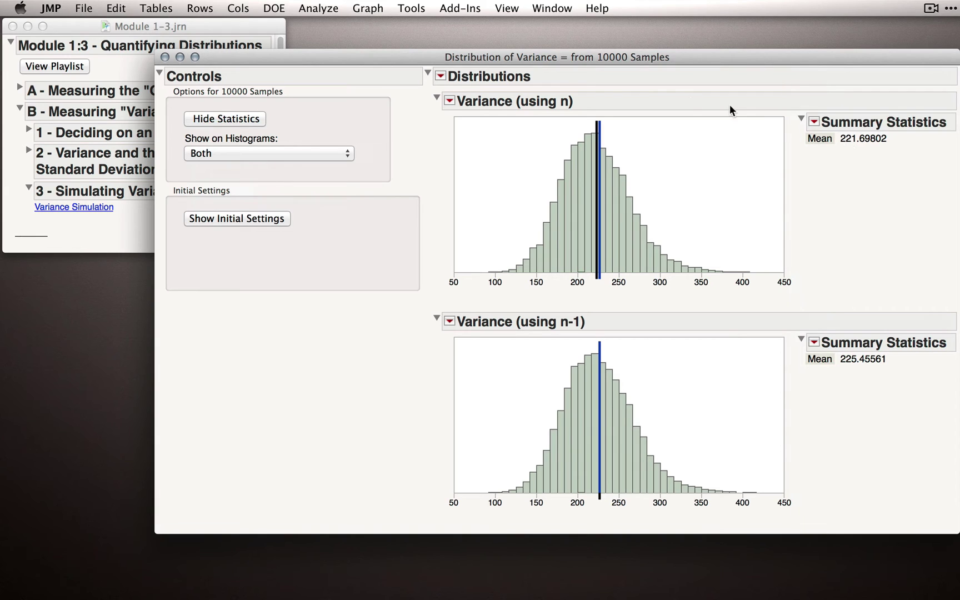
# Close the variance distribution report, the by-sample table and sampletable for the size-60 samples without saving.
pyautogui.click(165, 57)
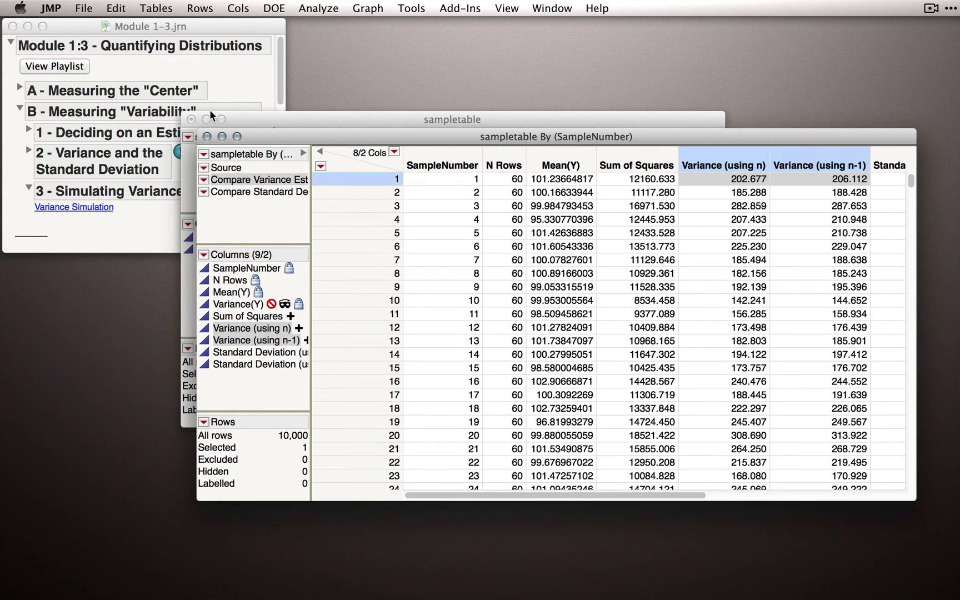
pyautogui.click(207, 137)
pyautogui.click(191, 119)
pyautogui.click(390, 201)
# Run the Variance Simulation again with sample size 2, population mean 100 and population standard deviation 15.
pyautogui.click(92, 208)
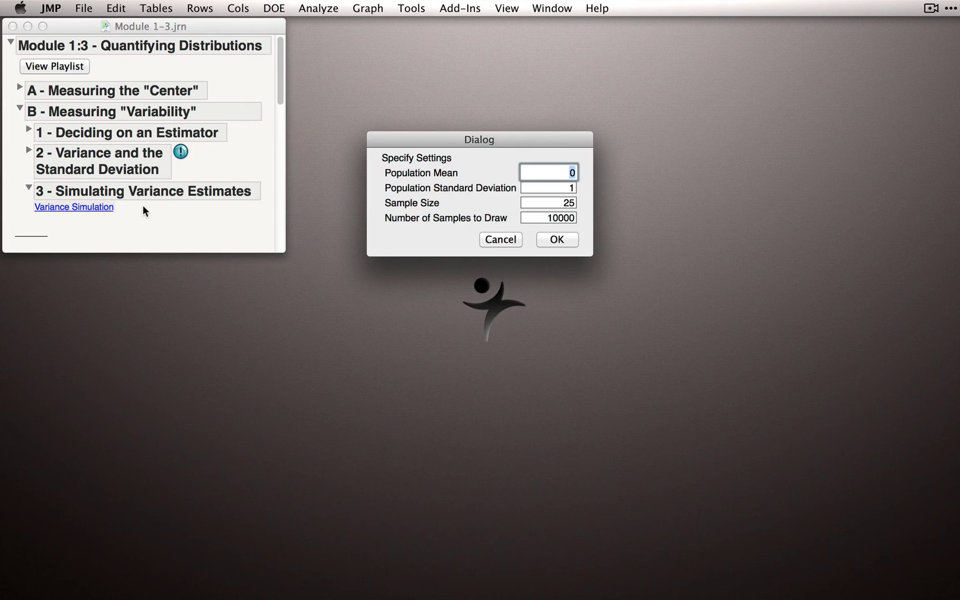
pyautogui.doubleClick(567, 202)
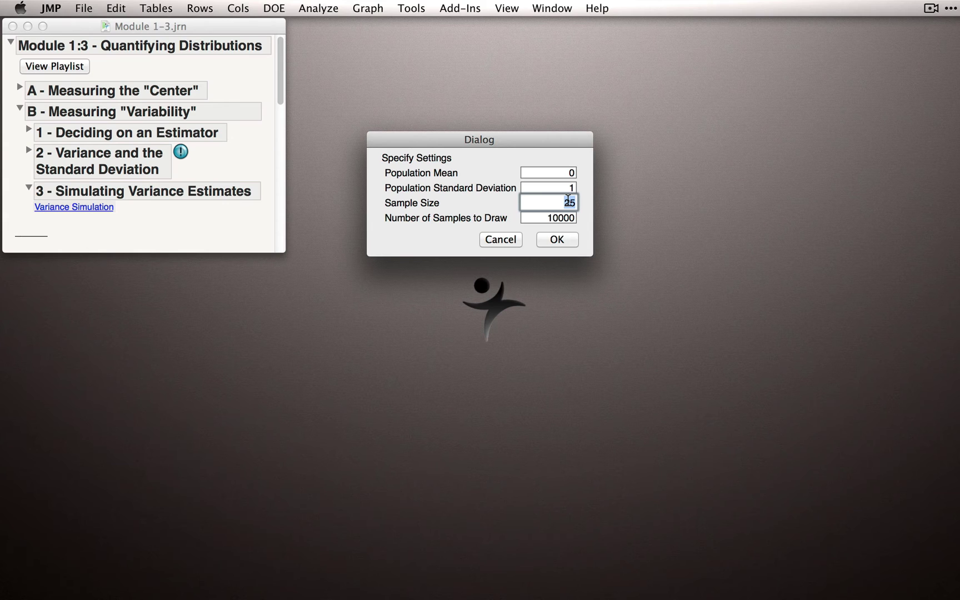
pyautogui.write('2')
pyautogui.click(560, 171)
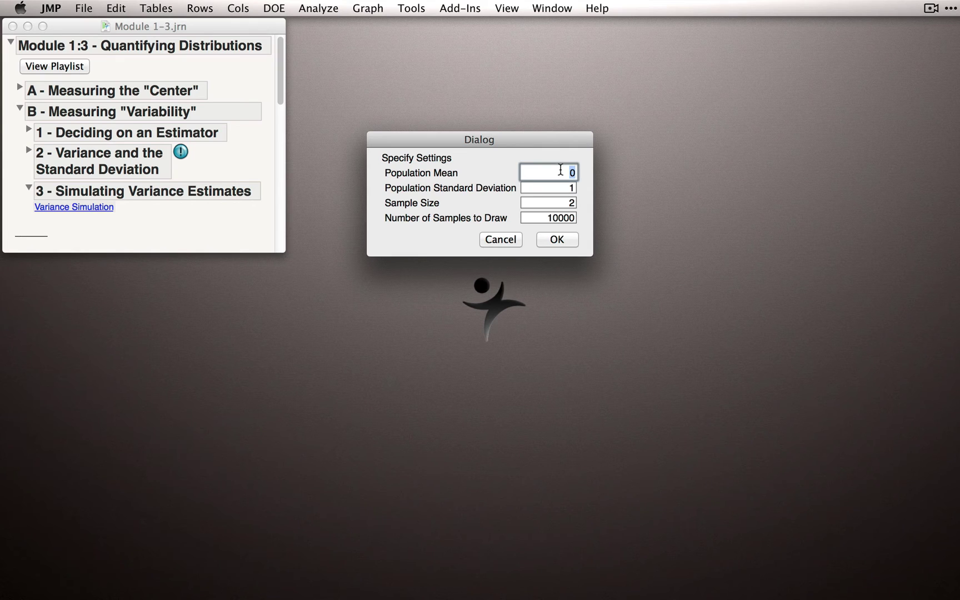
pyautogui.write('100')
pyautogui.press('Tab')
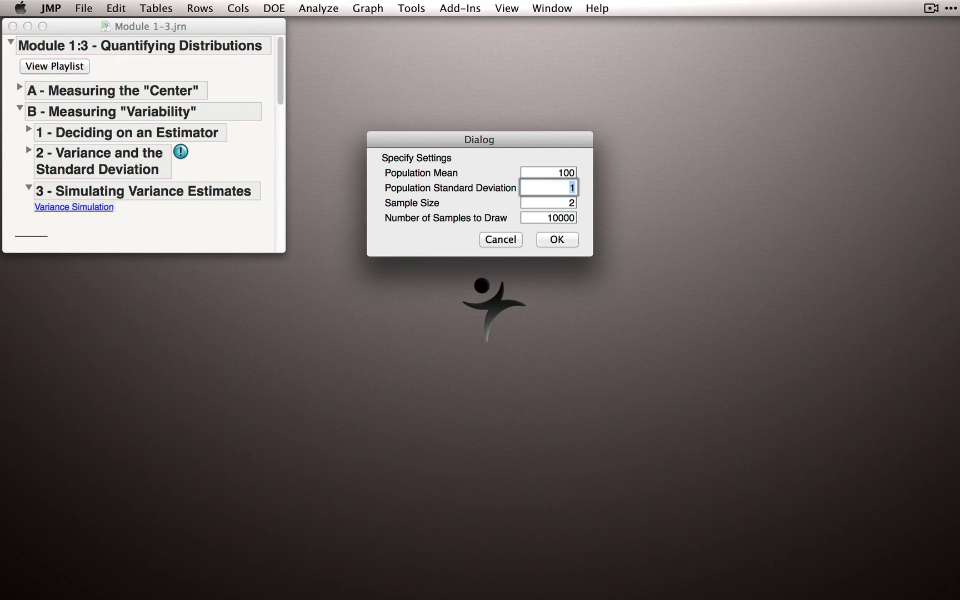
pyautogui.write('15')
pyautogui.click(467, 238)
pyautogui.click(557, 239)
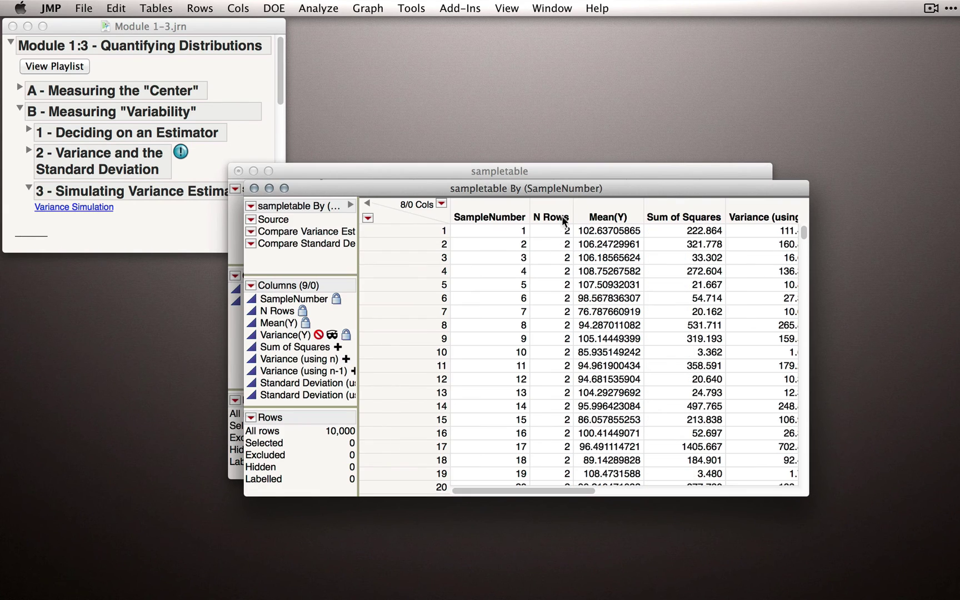
# Widen the by-sample table to expose both variance columns, and run its variance comparison script.
pyautogui.moveTo(557, 188); pyautogui.dragTo(464, 148)
pyautogui.moveTo(713, 459); pyautogui.dragTo(842, 491)
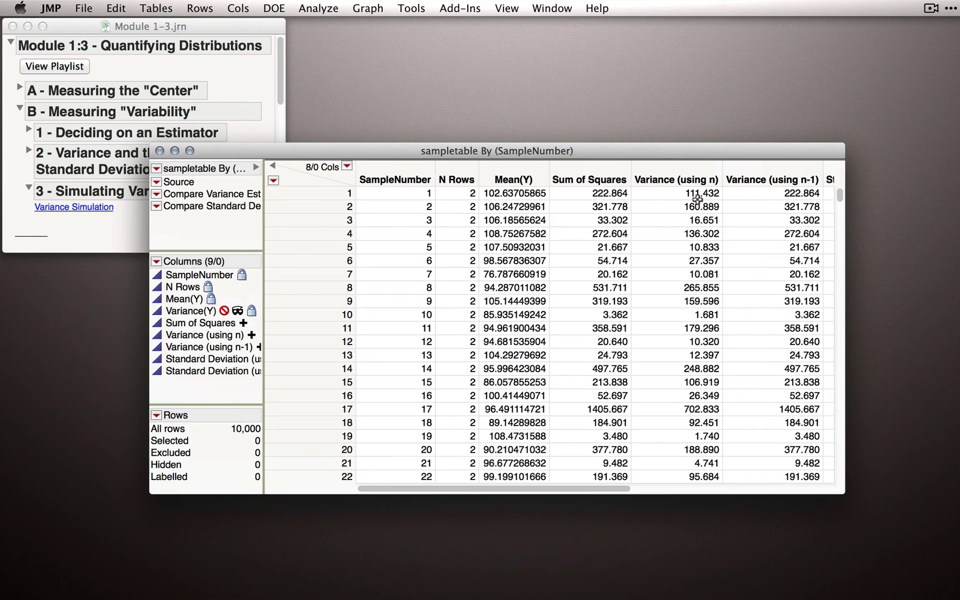
pyautogui.click(155, 193)
pyautogui.click(160, 199)
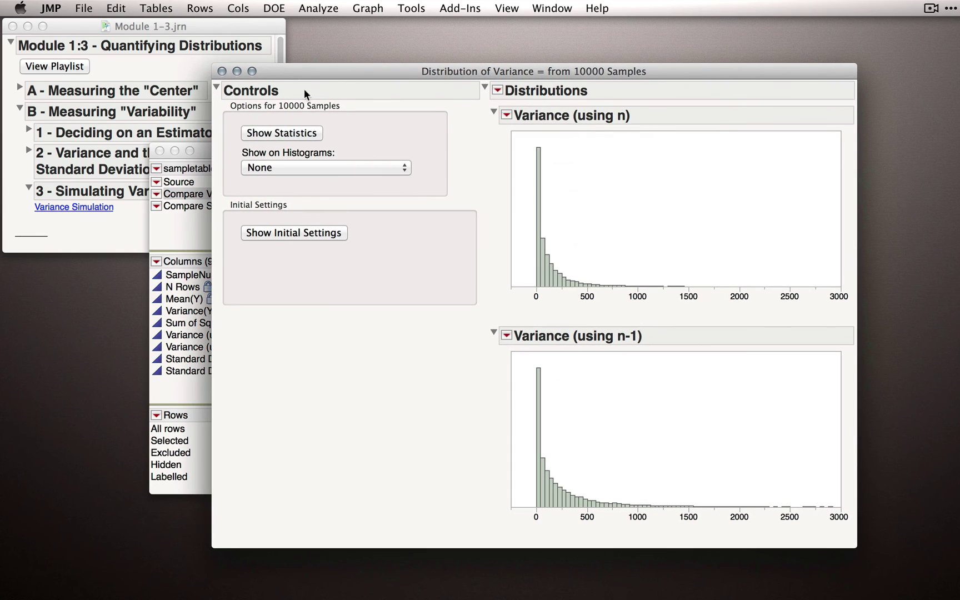
# Show the summary statistics and initial settings, and mark both the observed average and true population variance on the histograms.
pyautogui.click(302, 135)
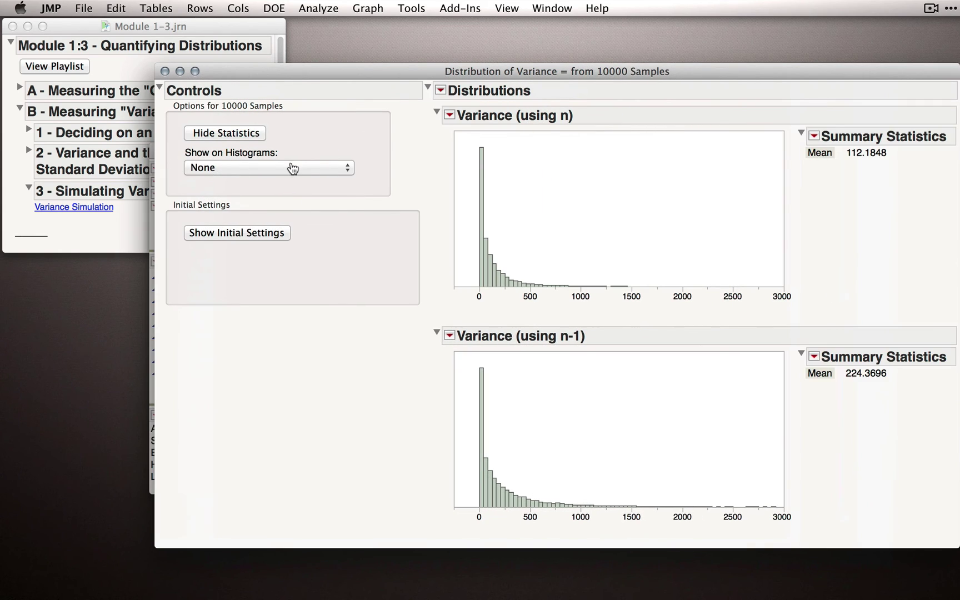
pyautogui.click(289, 166)
pyautogui.click(288, 205)
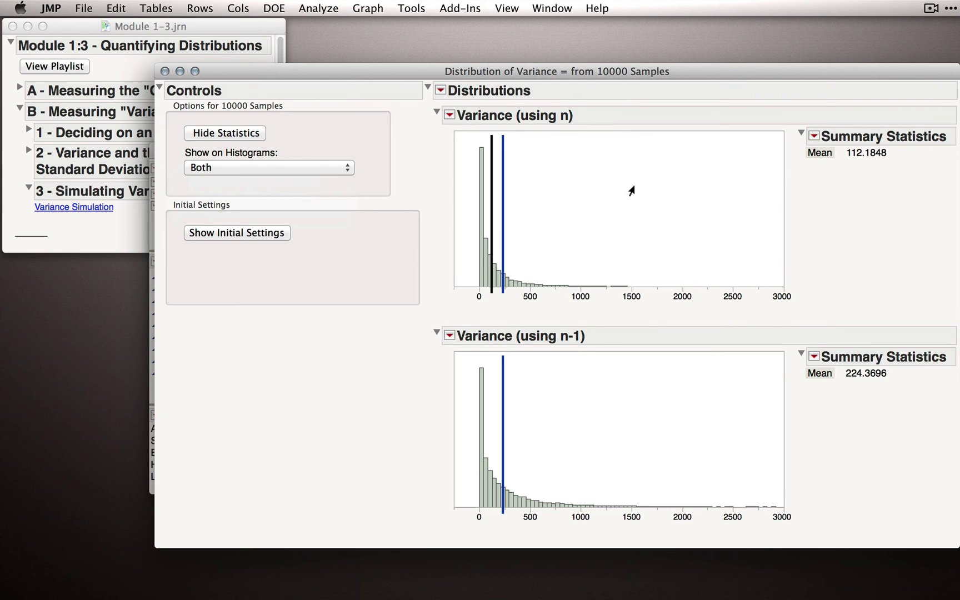
pyautogui.click(262, 232)
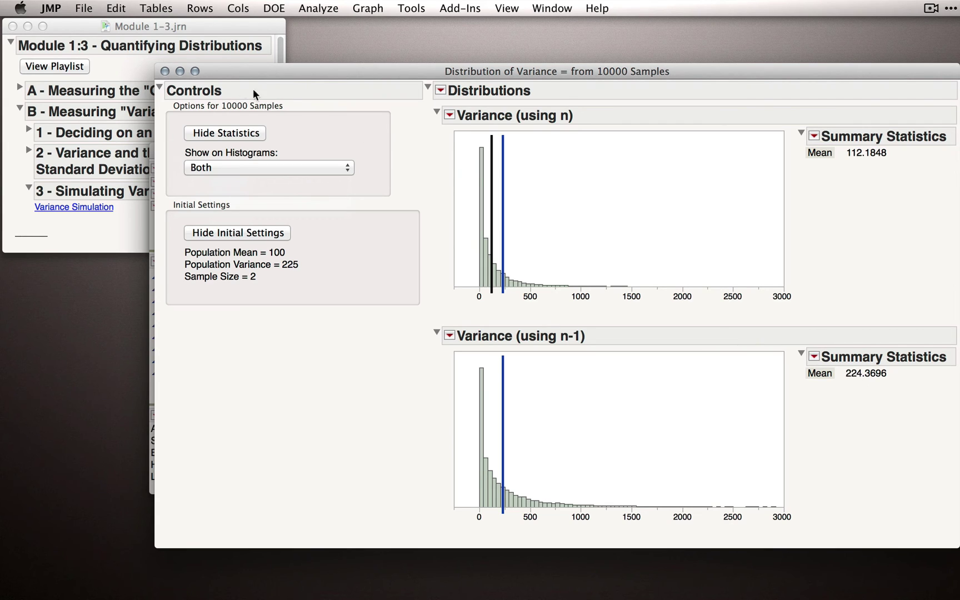
# Close the variance report and both data tables of the size-2 simulation without saving.
pyautogui.click(164, 71)
pyautogui.press('cmd+w')
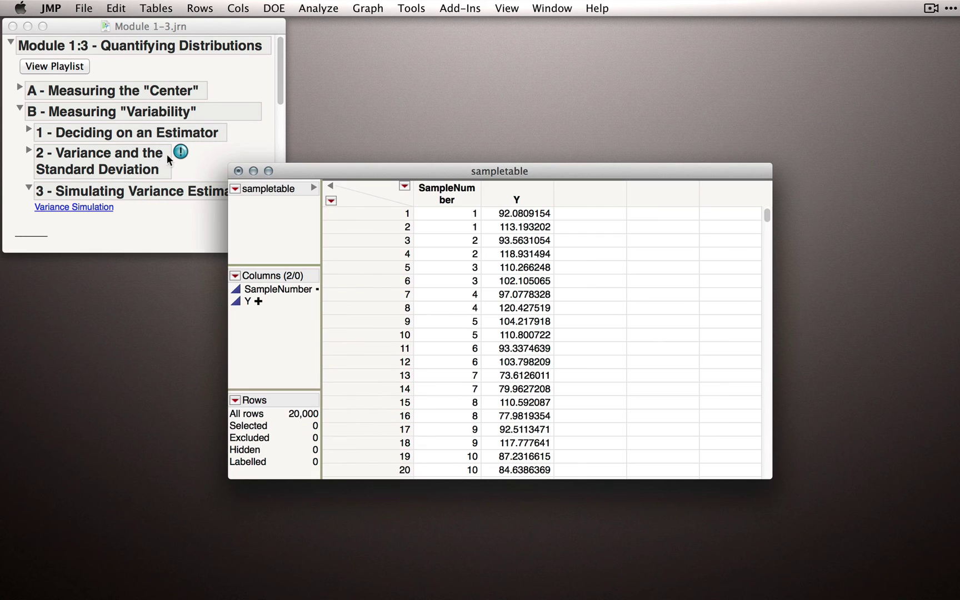
pyautogui.click(236, 172)
pyautogui.click(442, 255)
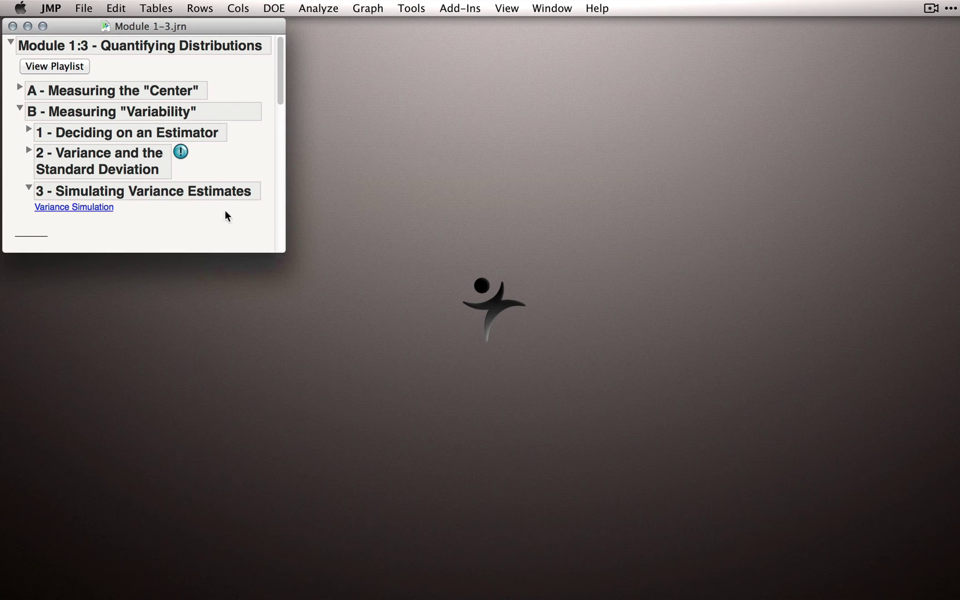
# Run the Variance Simulation with population mean 100, population standard deviation 15 and sample size 100.
pyautogui.click(74, 207)
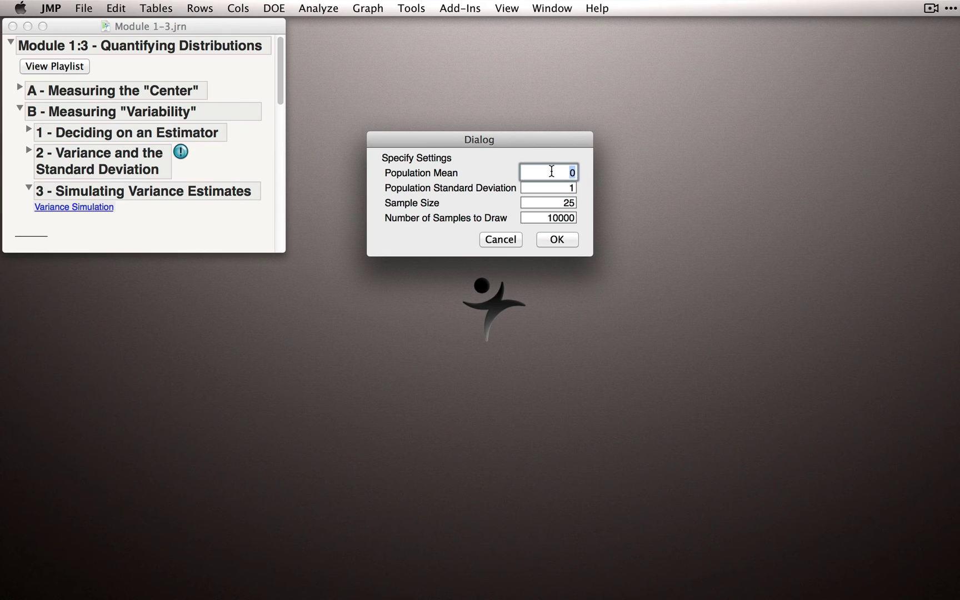
pyautogui.write('100')
pyautogui.press('Tab')
pyautogui.write('15')
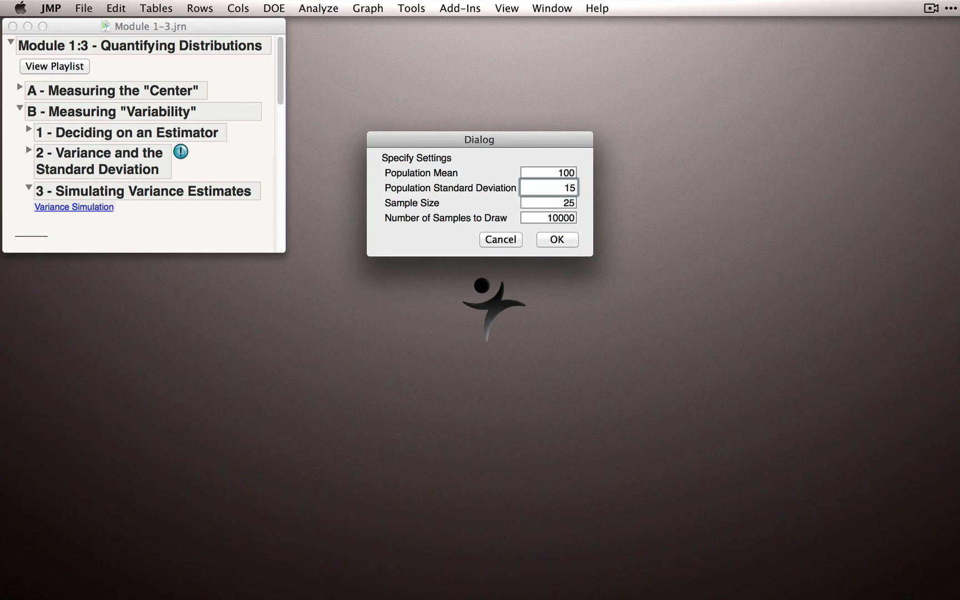
pyautogui.press('Tab')
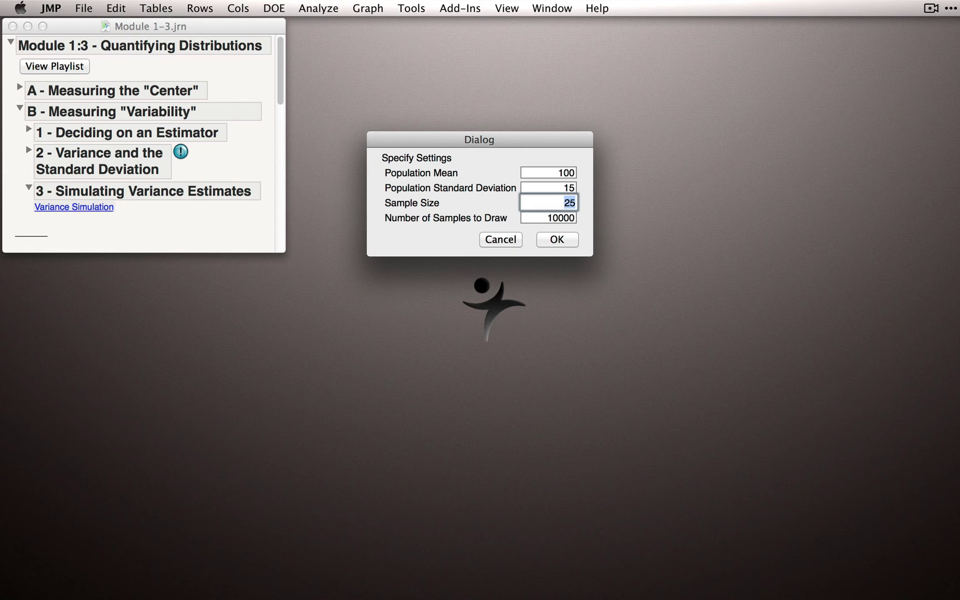
pyautogui.write('100')
pyautogui.click(448, 221)
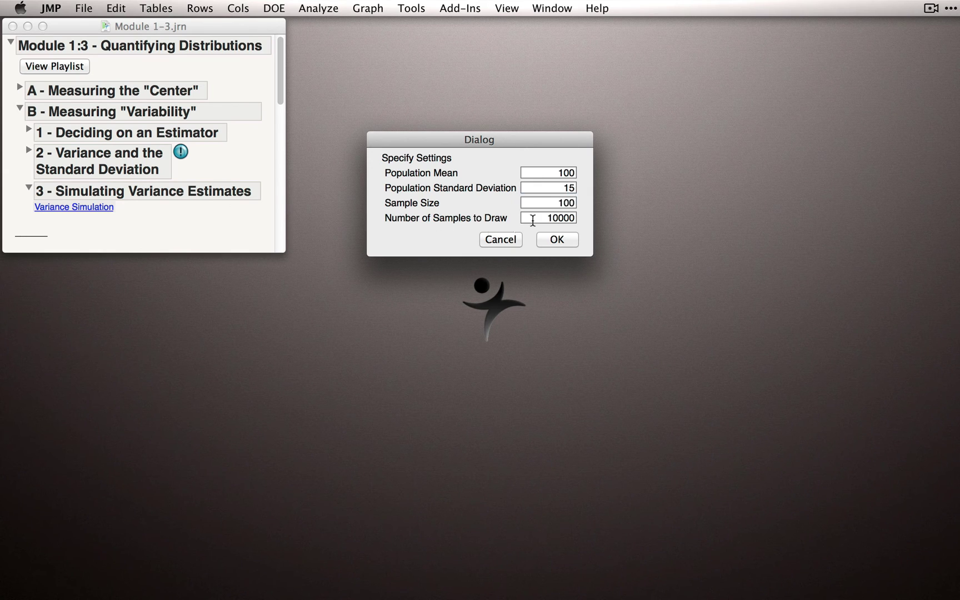
pyautogui.click(557, 240)
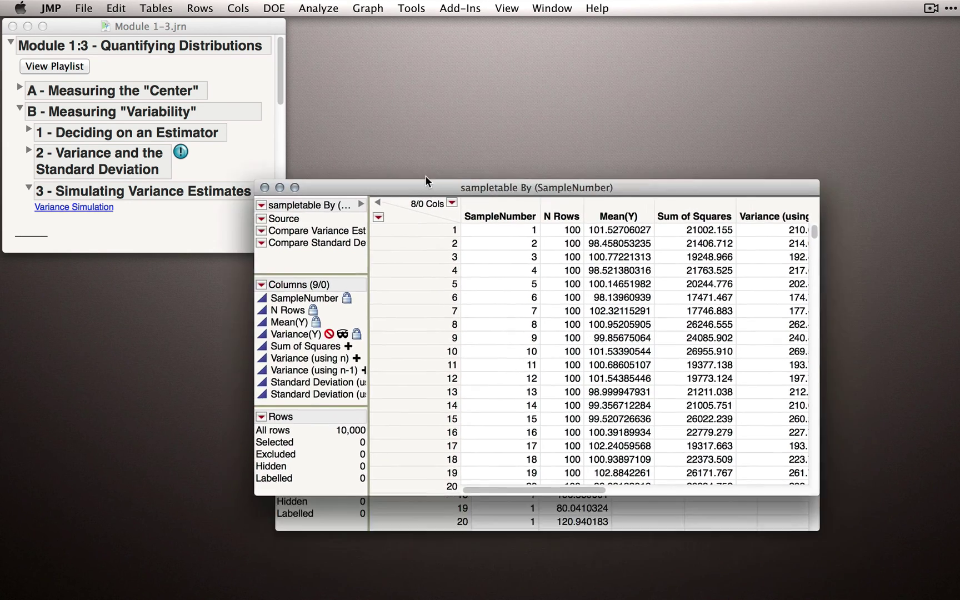
# Enlarge the by-sample table, run its standard deviation comparison script, and reposition the resulting report to show both histograms.
pyautogui.moveTo(426, 186); pyautogui.dragTo(323, 72)
pyautogui.moveTo(715, 380); pyautogui.dragTo(882, 491)
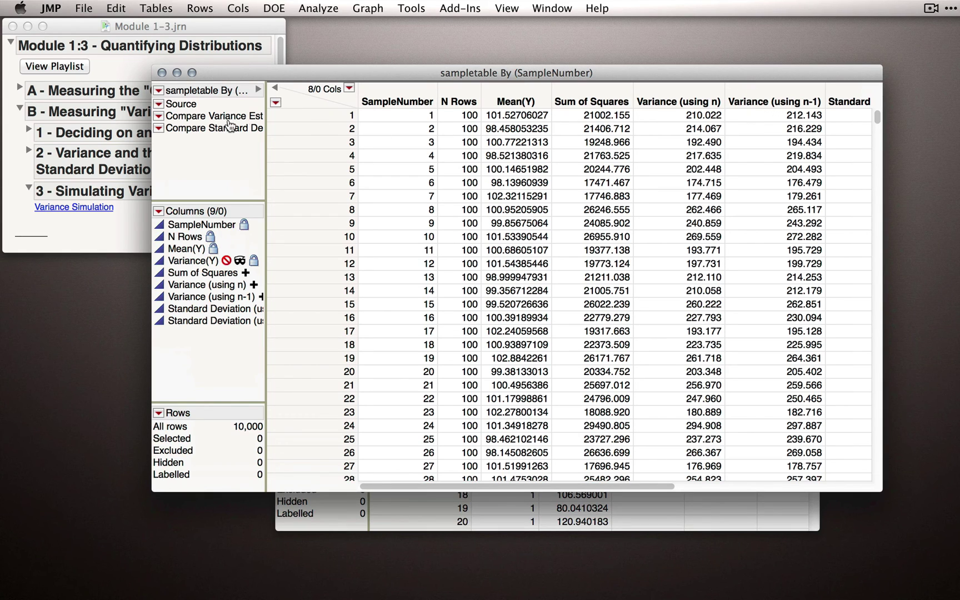
pyautogui.click(159, 128)
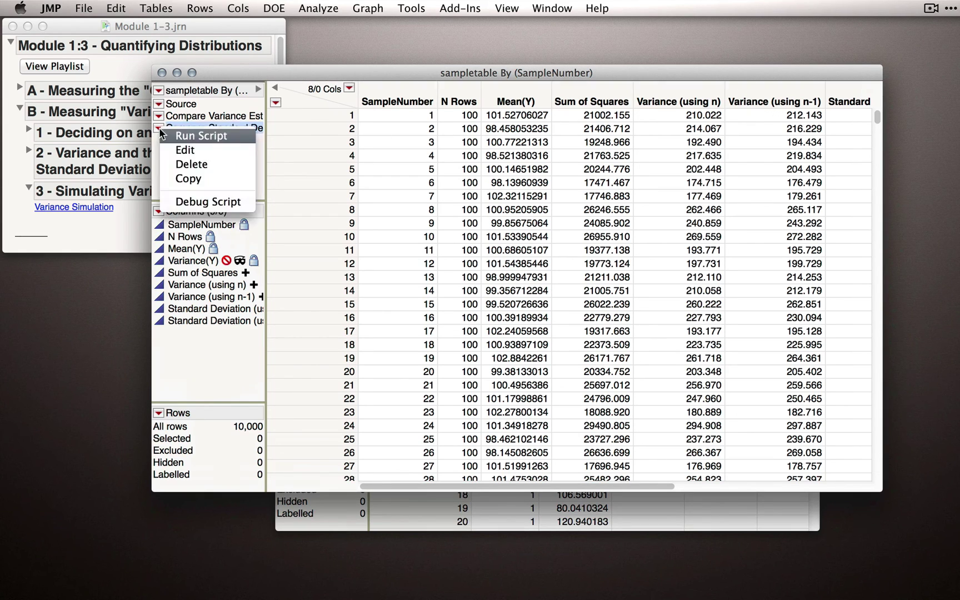
pyautogui.click(180, 136)
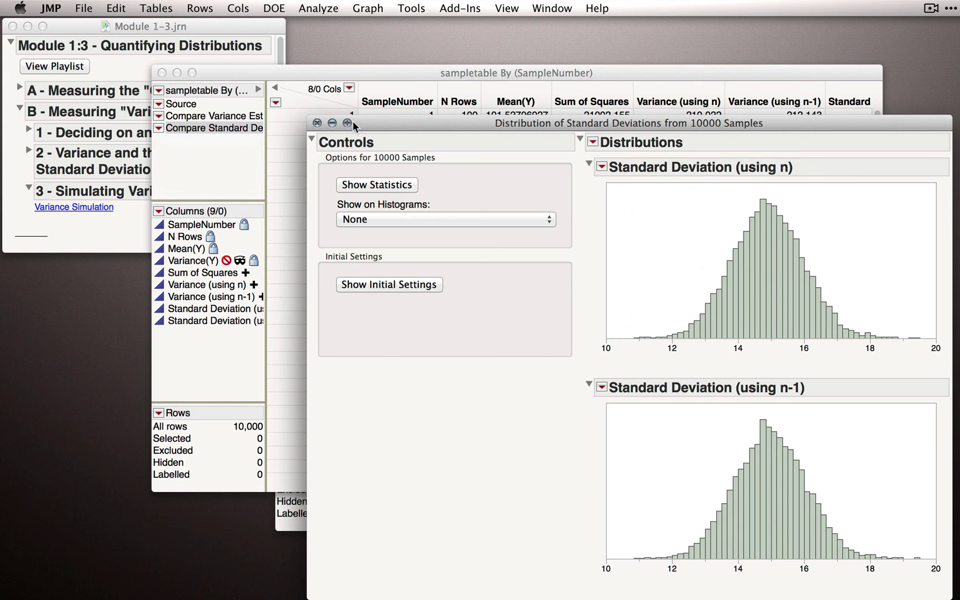
pyautogui.moveTo(380, 121); pyautogui.dragTo(243, 75)
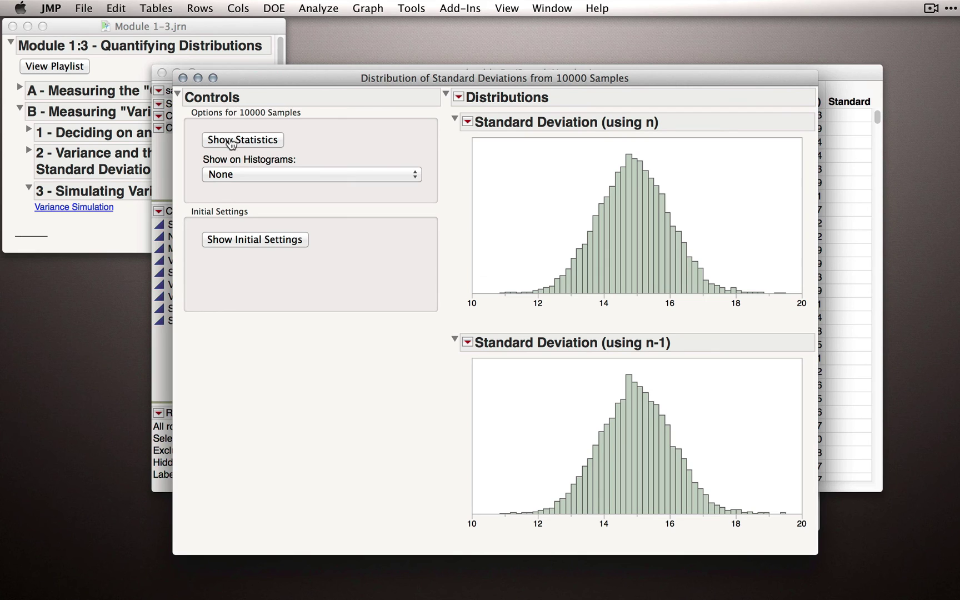
# Mark both the observed average and true population standard deviation on the histograms.
pyautogui.click(247, 176)
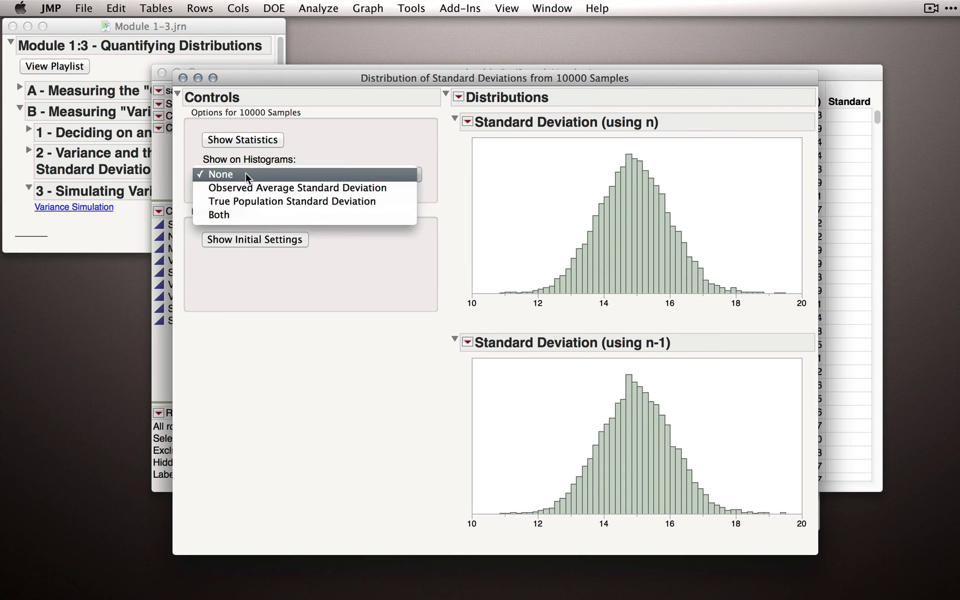
pyautogui.click(248, 216)
pyautogui.moveTo(348, 78); pyautogui.dragTo(240, 59)
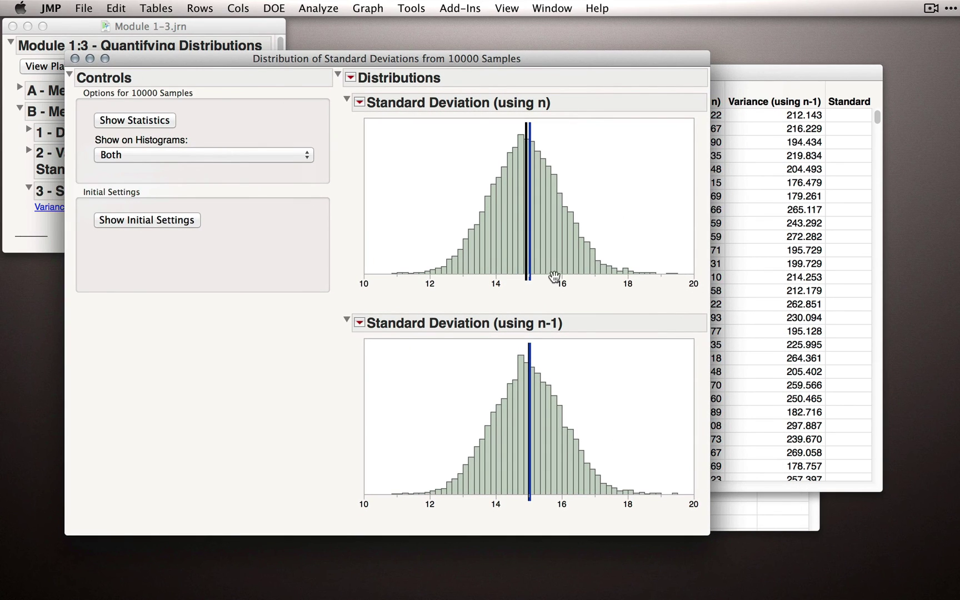
# Rescale the Standard Deviation (using n-1) histogram's axis to about 14.1 to 16 around the two reference lines.
pyautogui.moveTo(384, 501); pyautogui.dragTo(553, 524)
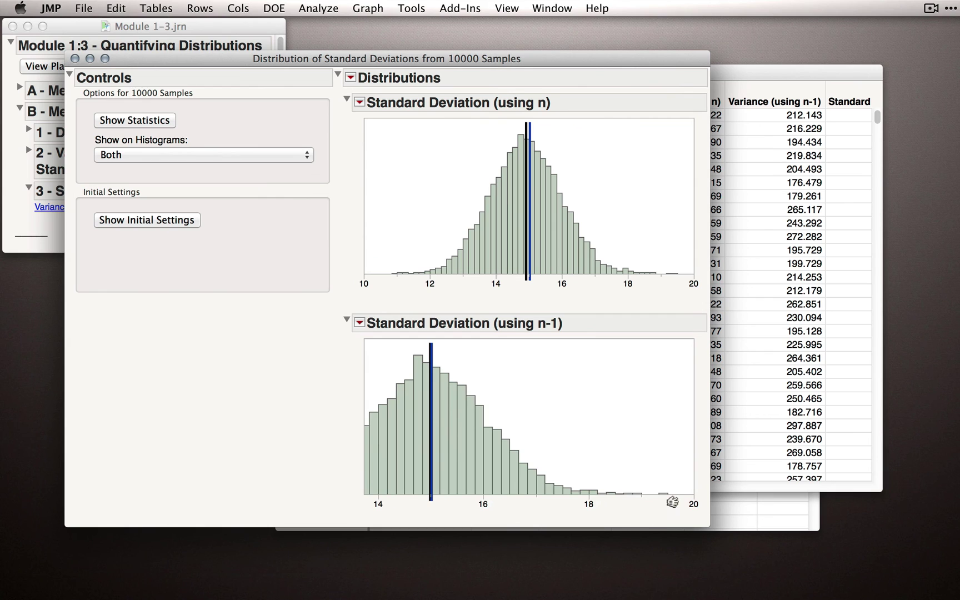
pyautogui.moveTo(749, 507)
pyautogui.mouseDown()
pyautogui.moveTo(842, 503)
pyautogui.moveTo(755, 490)
pyautogui.mouseUp()
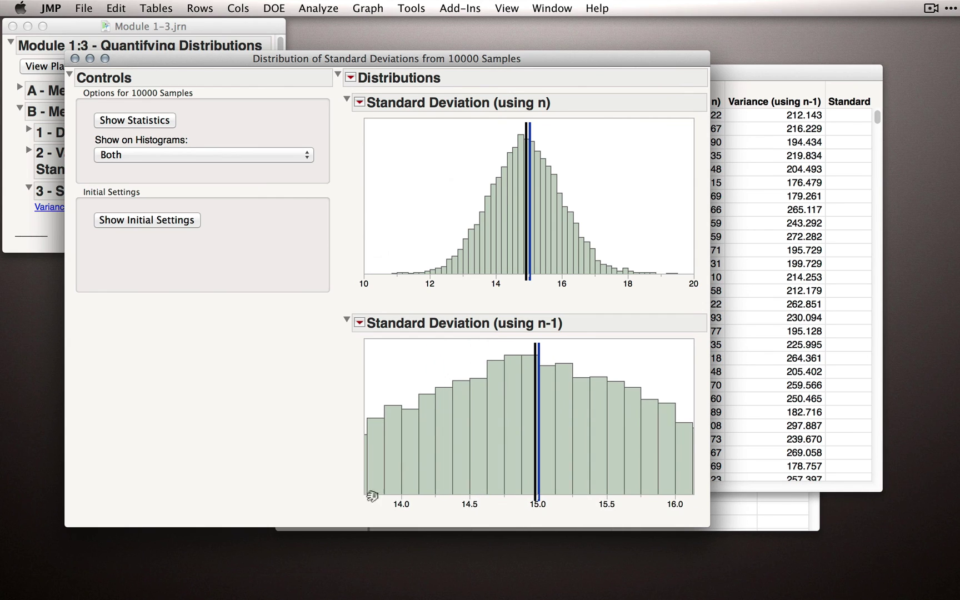
pyautogui.moveTo(381, 504); pyautogui.dragTo(341, 497)
pyautogui.moveTo(677, 504); pyautogui.dragTo(690, 502)
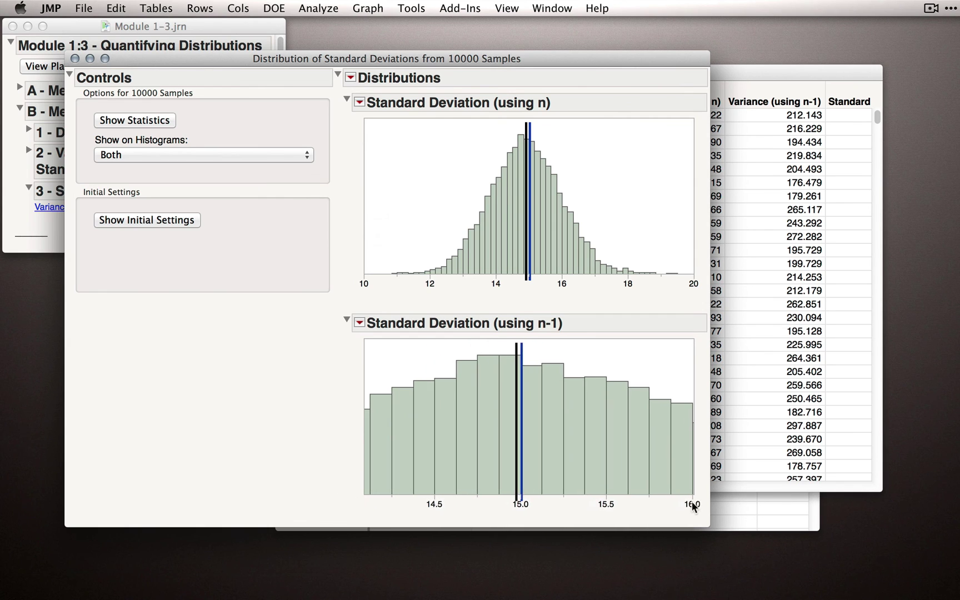